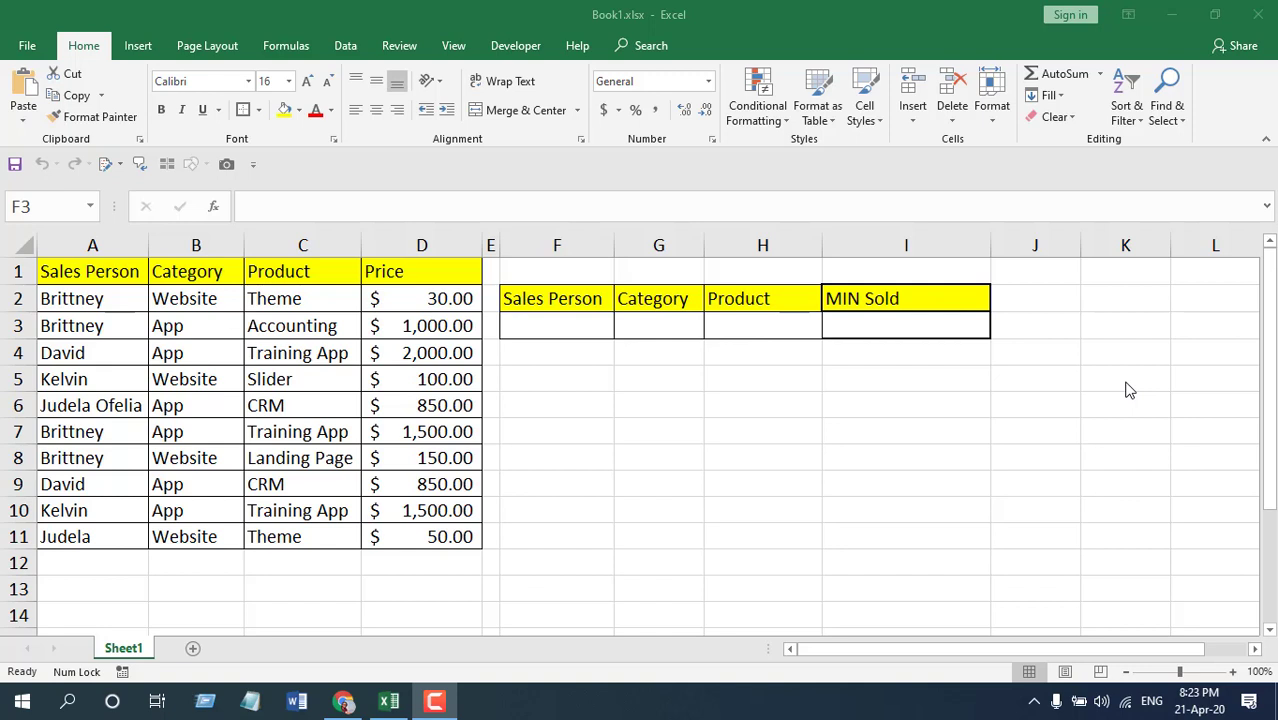
# - Start a MINIFS formula in I3 with Price range D2:D11 as the minimum range
pyautogui.click(876, 324)
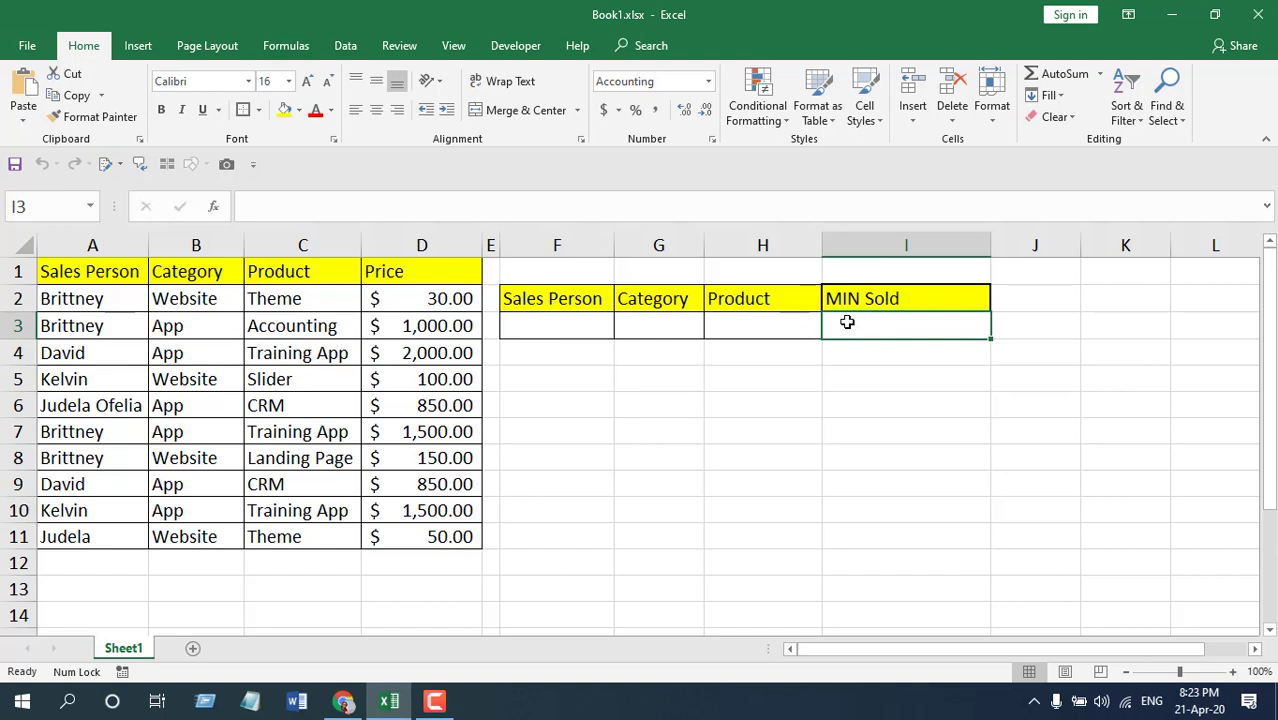
pyautogui.doubleClick(850, 323)
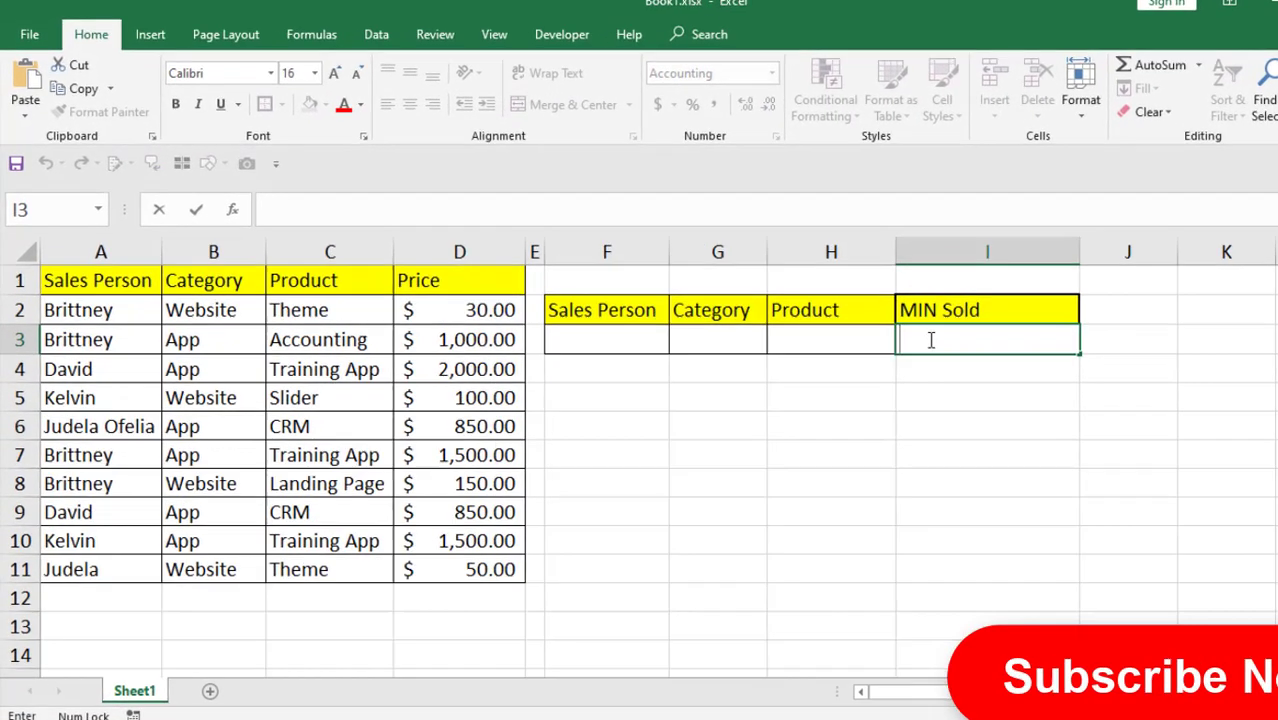
pyautogui.write('=Min')
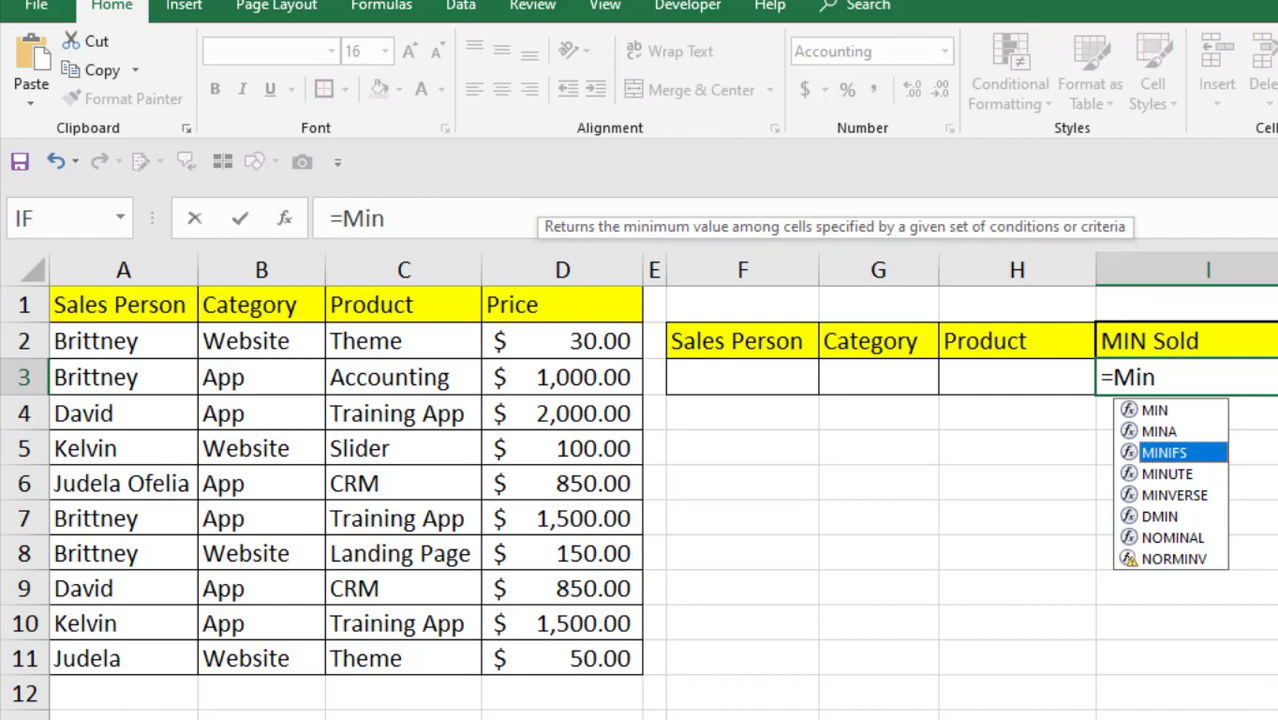
pyautogui.doubleClick(1163, 455)
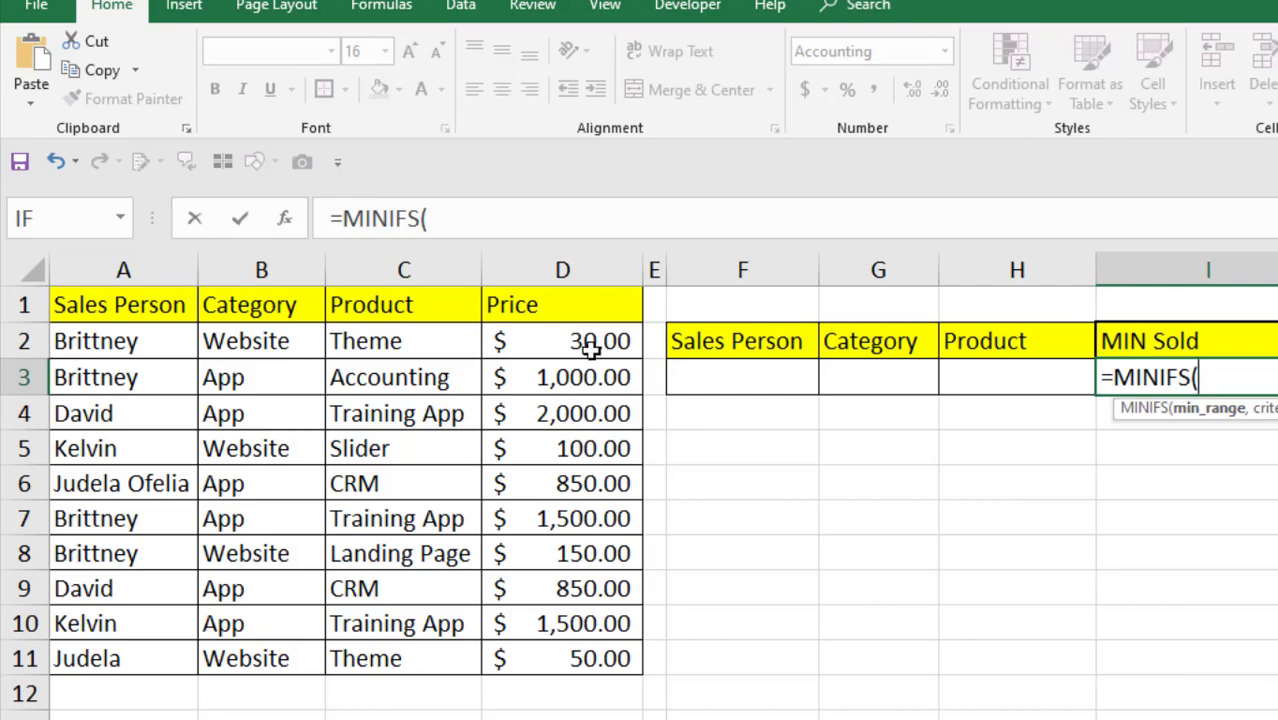
pyautogui.moveTo(590, 345); pyautogui.dragTo(559, 660)
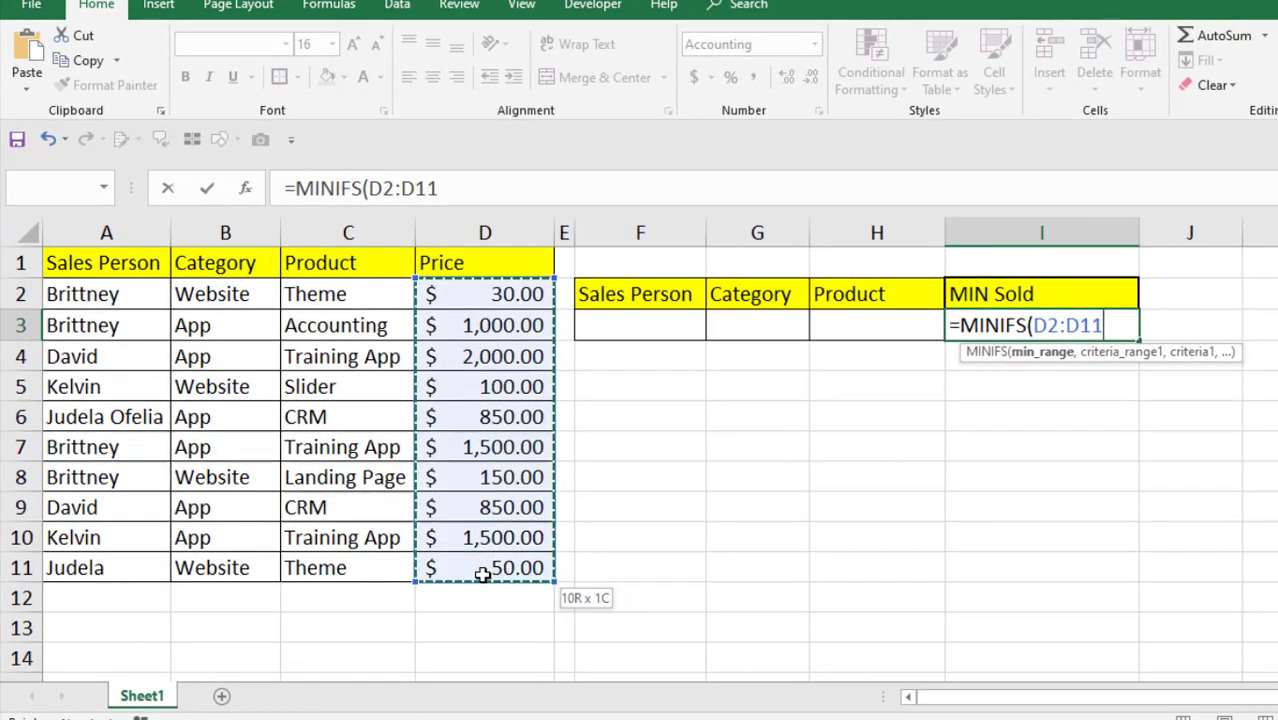
pyautogui.moveTo(482, 573); pyautogui.dragTo(486, 566)
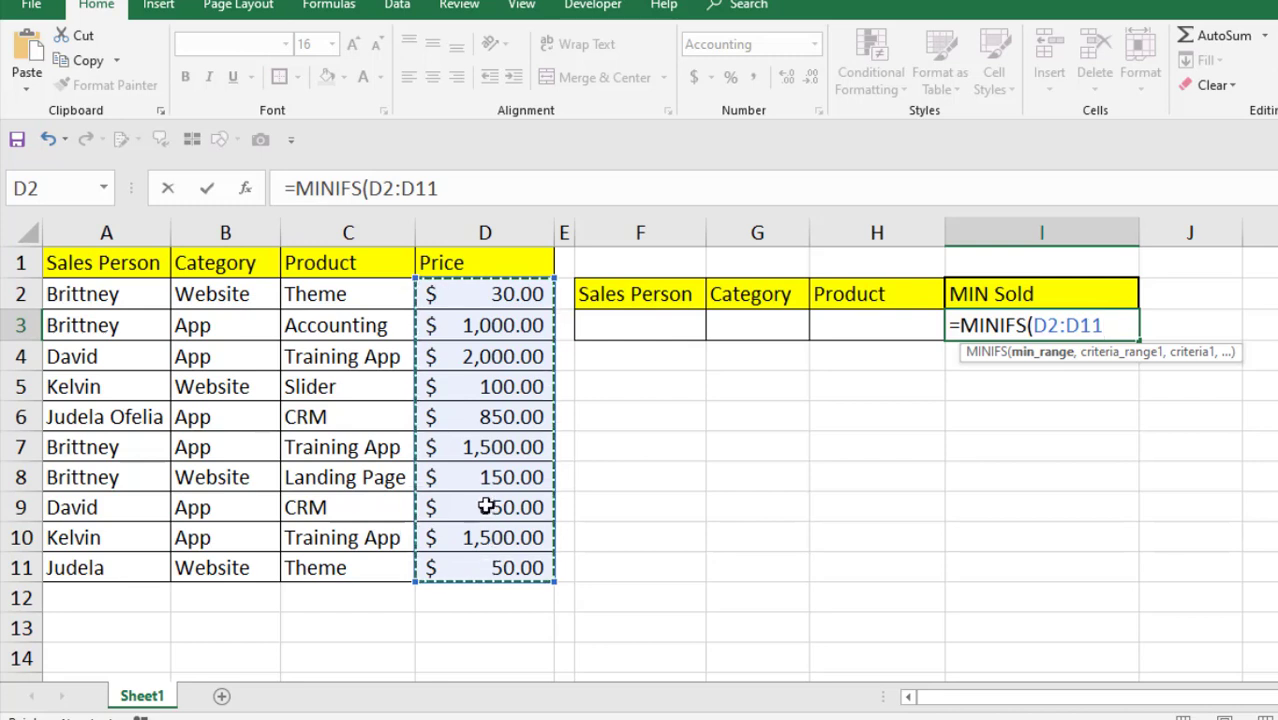
pyautogui.write(',')
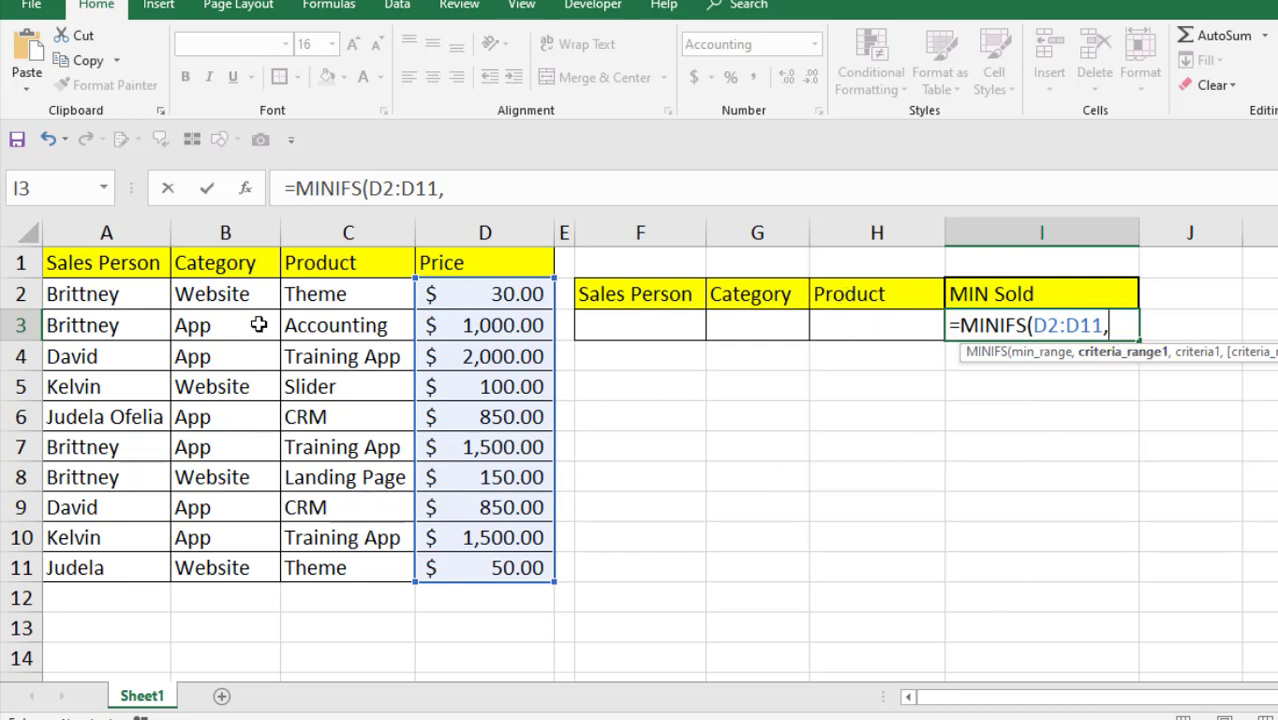
# - Complete and enter =MINIFS(D2:D11,C2:C11,H3) in I3
pyautogui.moveTo(320, 292); pyautogui.dragTo(311, 566)
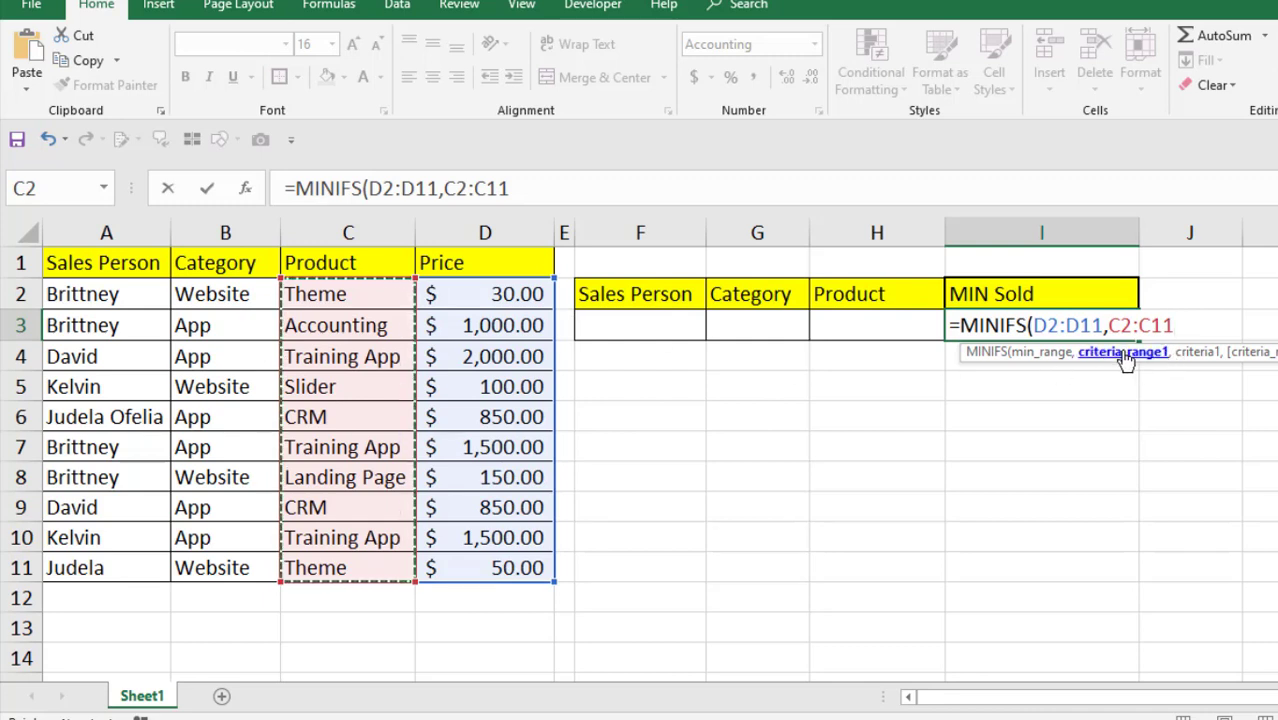
pyautogui.write(',')
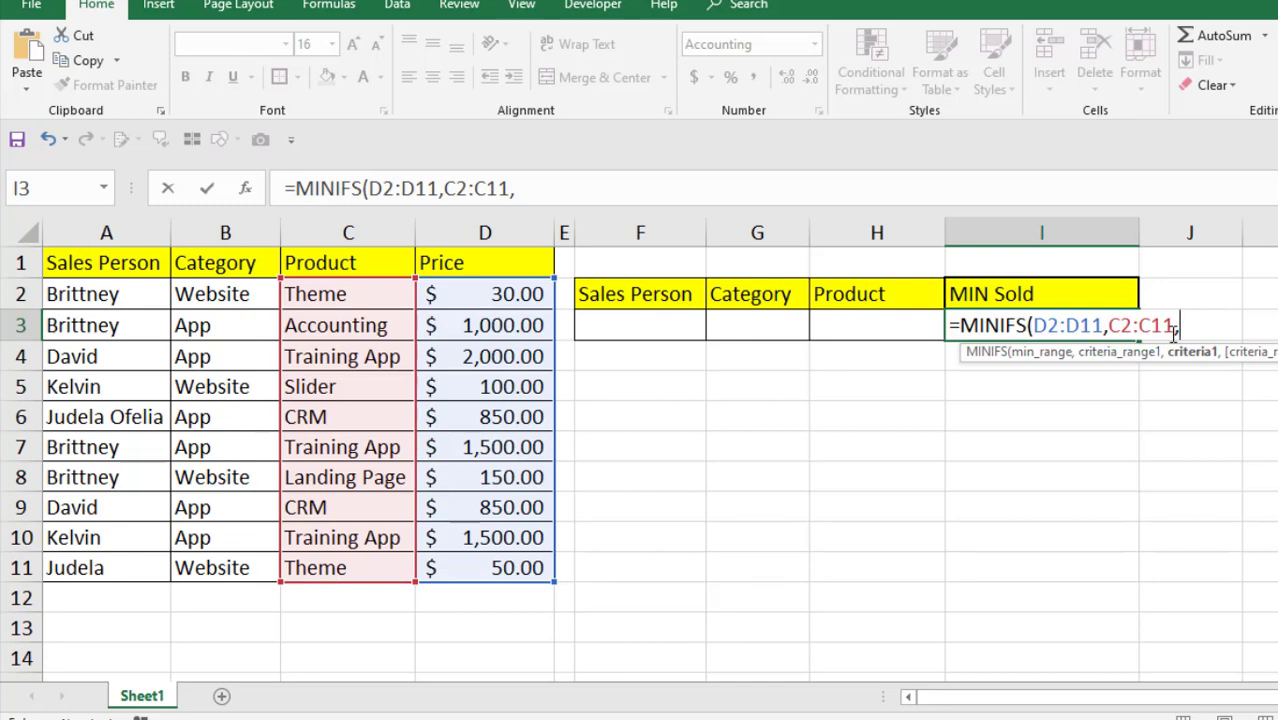
pyautogui.click(879, 328)
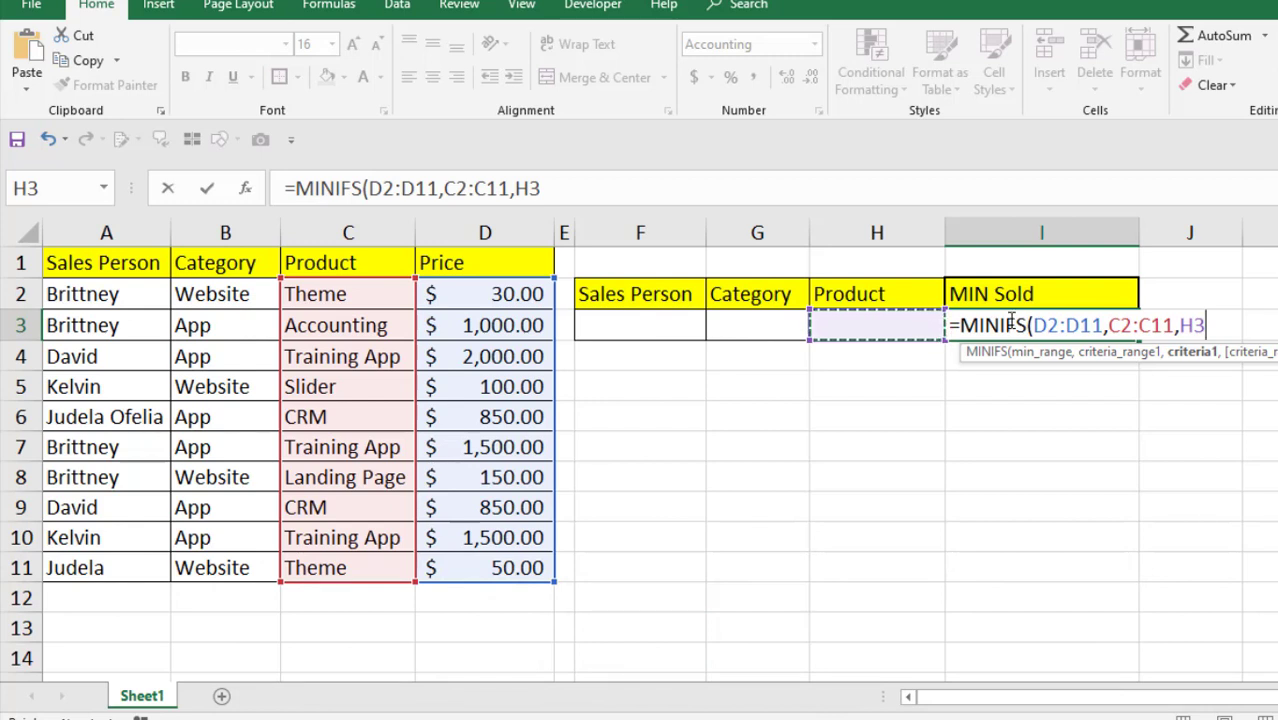
pyautogui.write(')')
pyautogui.press('Return')
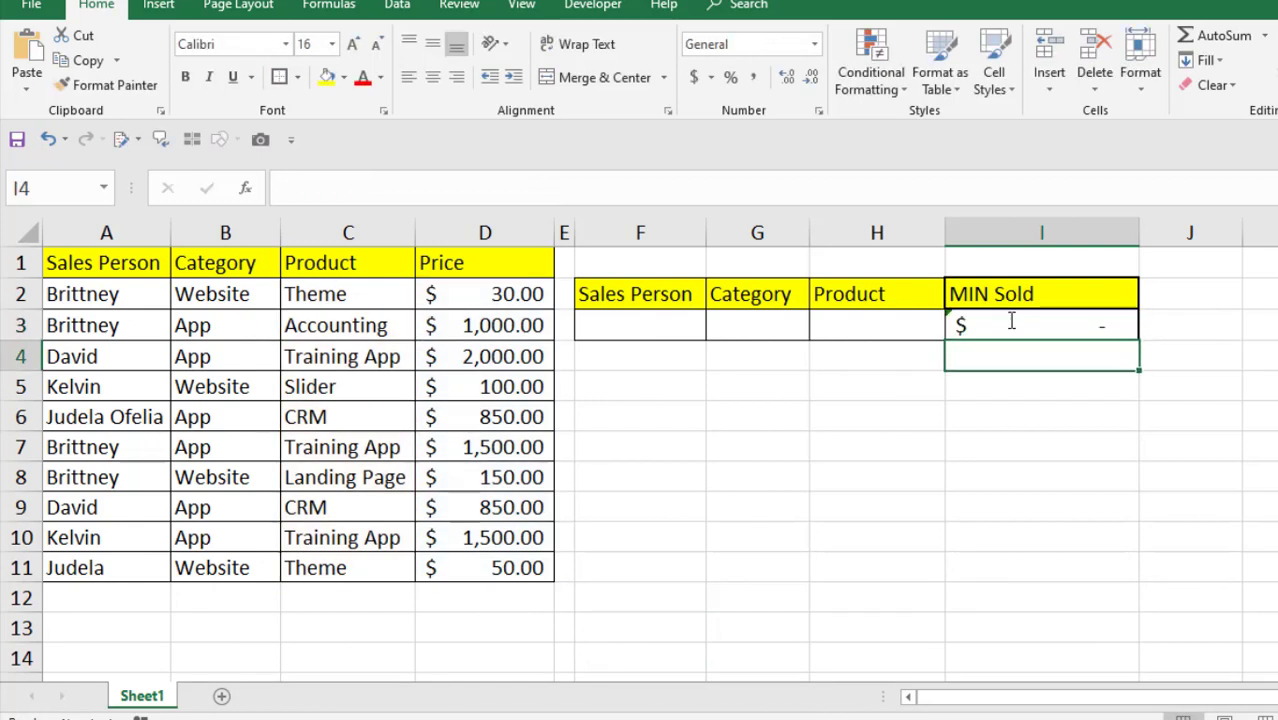
# - Copy Training App from C4 into the Product criterion cell H3
pyautogui.click(887, 333)
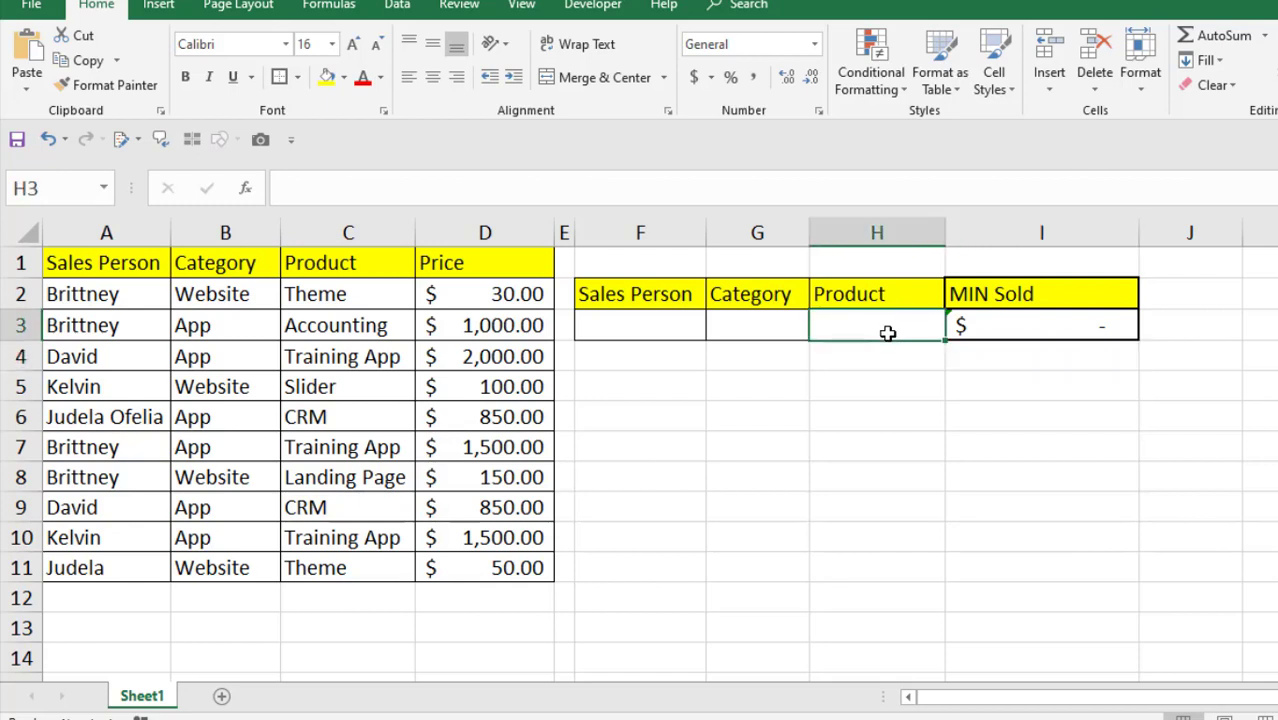
pyautogui.rightClick(342, 358)
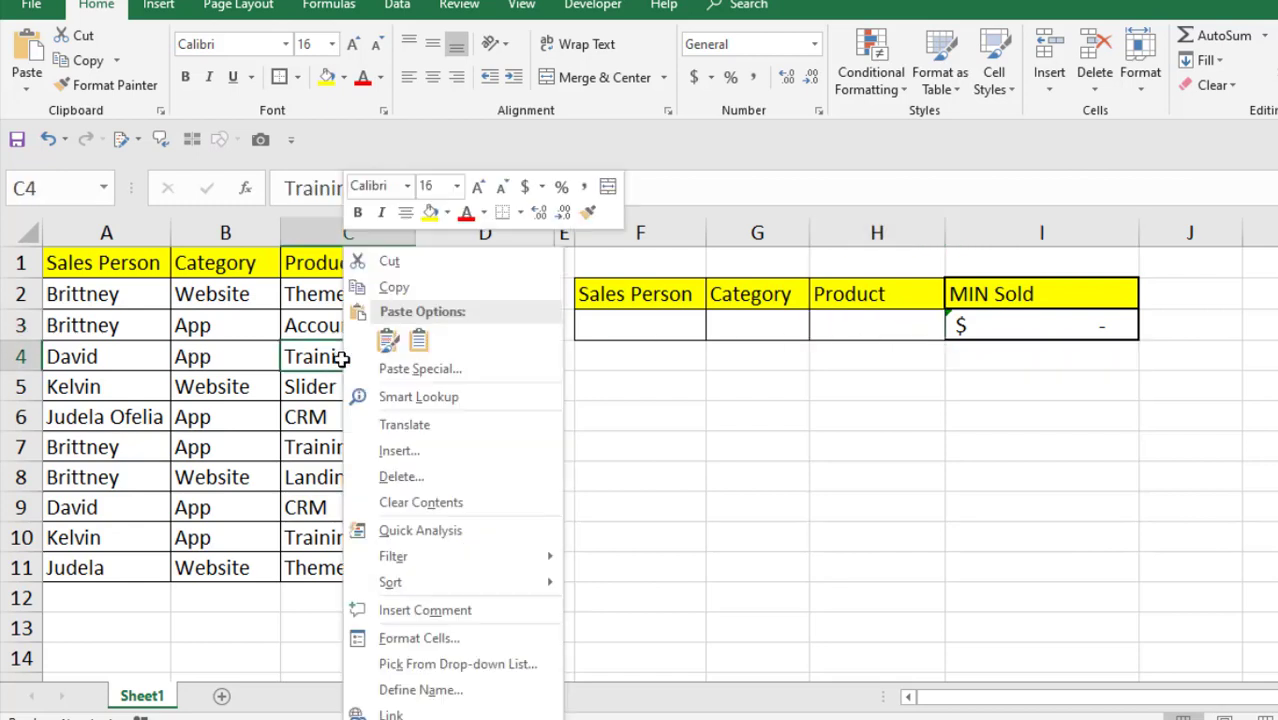
pyautogui.click(391, 282)
pyautogui.click(875, 328)
pyautogui.rightClick(873, 328)
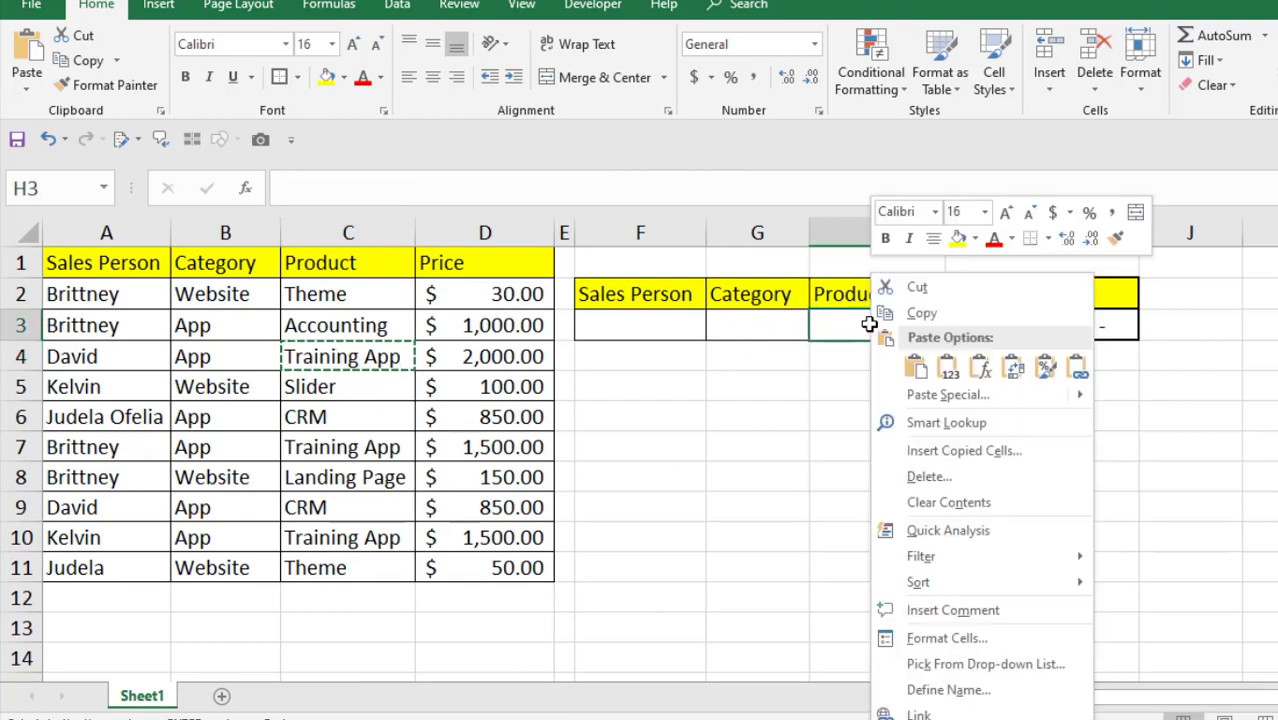
pyautogui.click(910, 366)
# - Verify that MIN Sold in I3 now shows $1,500.00 for Training App
pyautogui.click(1038, 325)
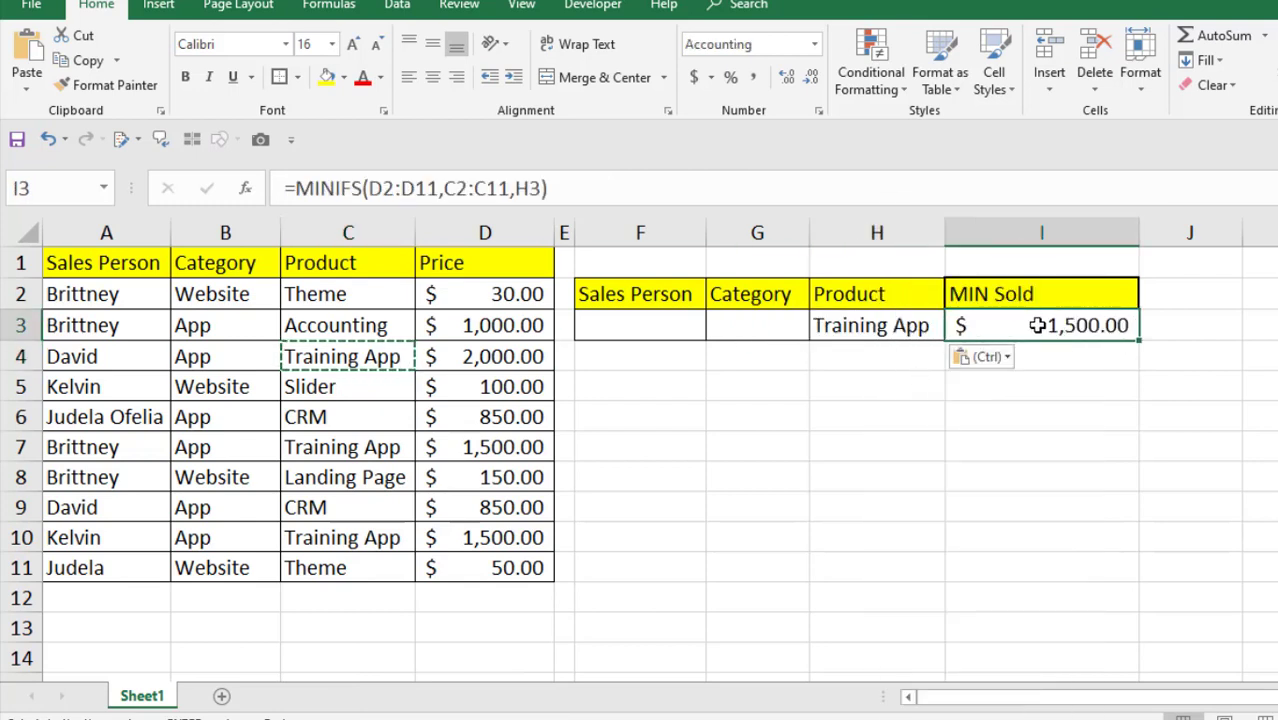
pyautogui.click(857, 330)
pyautogui.click(1052, 325)
pyautogui.click(829, 330)
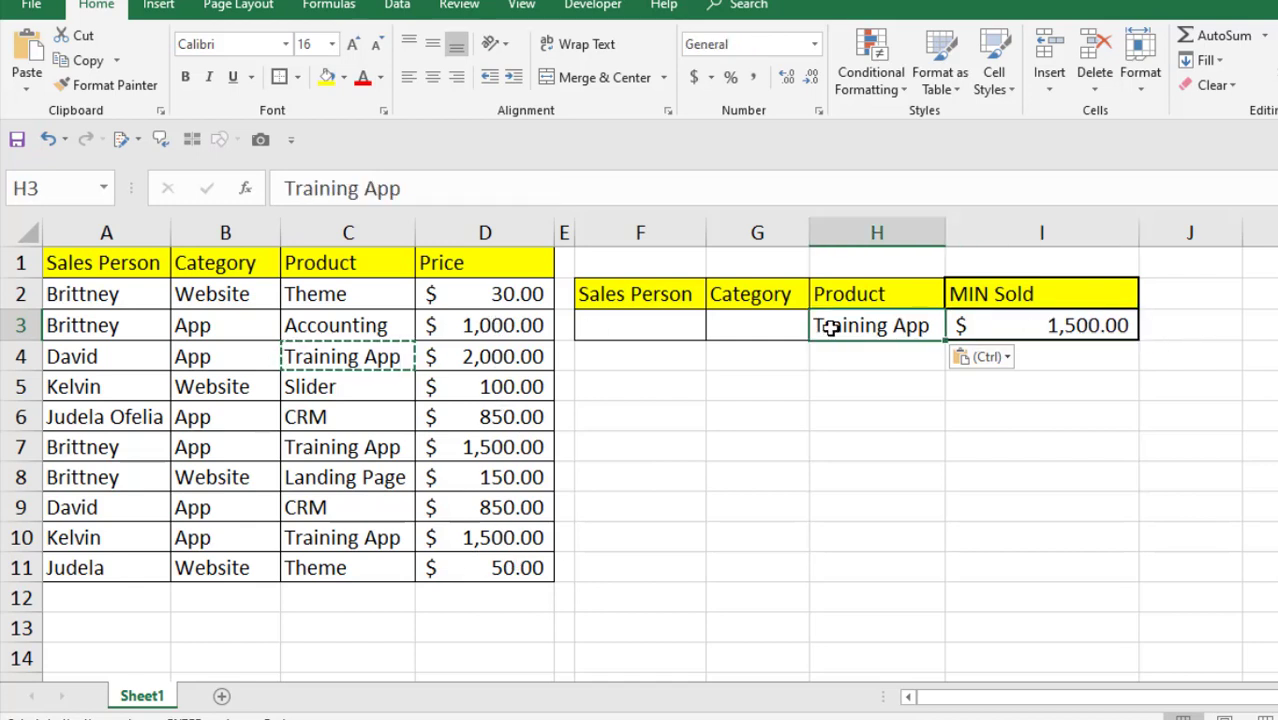
# - Extend the I3 formula to =MINIFS(D2:D11,C2:C11,H3,B2:B11,G3) and enter it
pyautogui.doubleClick(1030, 328)
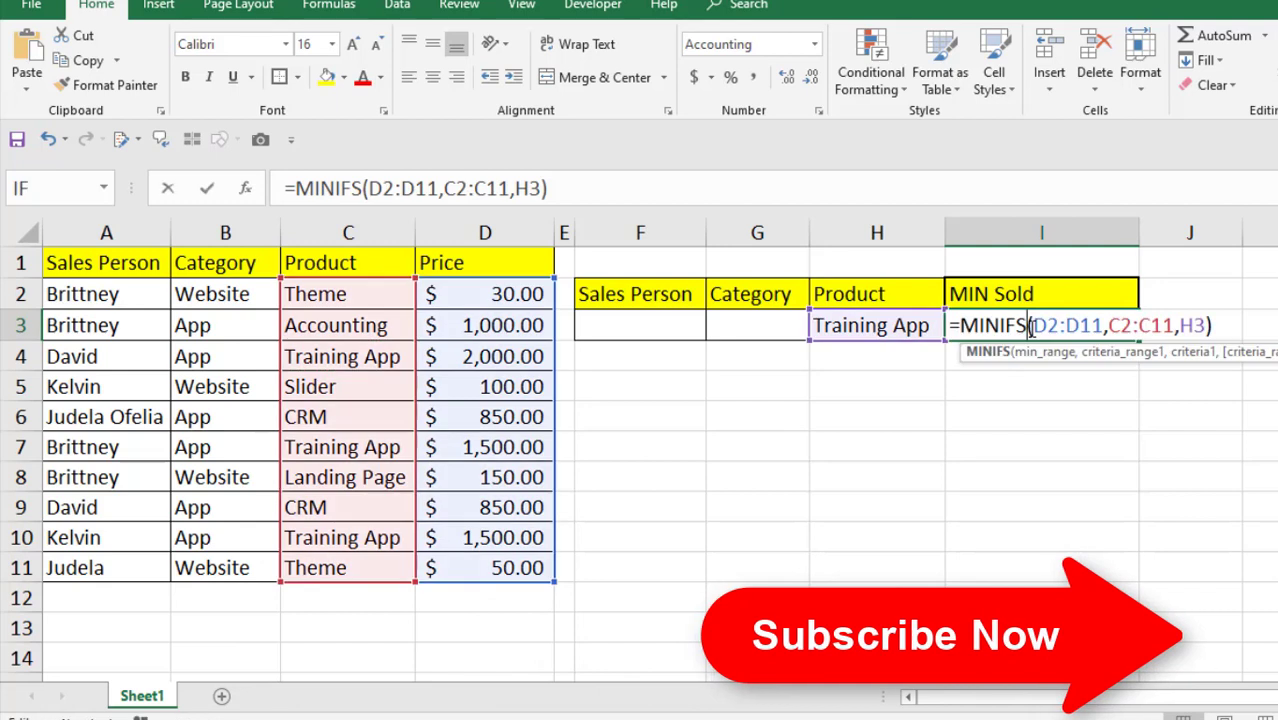
pyautogui.click(1207, 326)
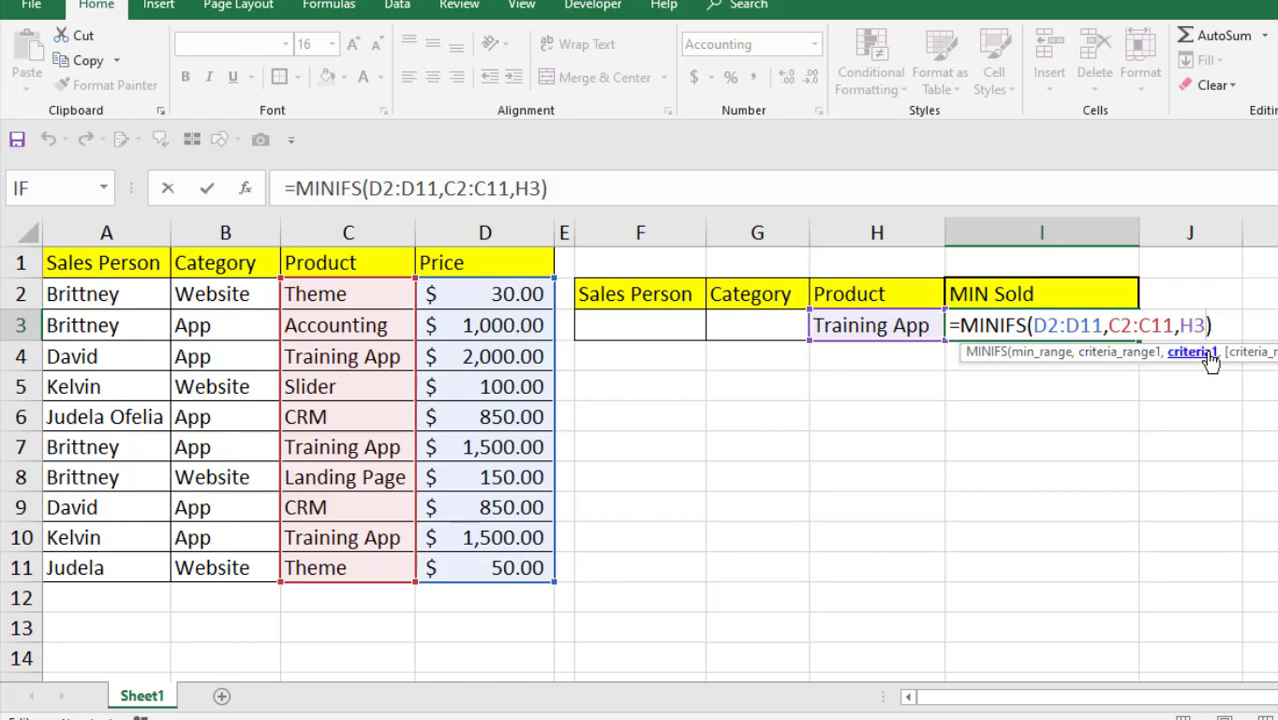
pyautogui.write(',')
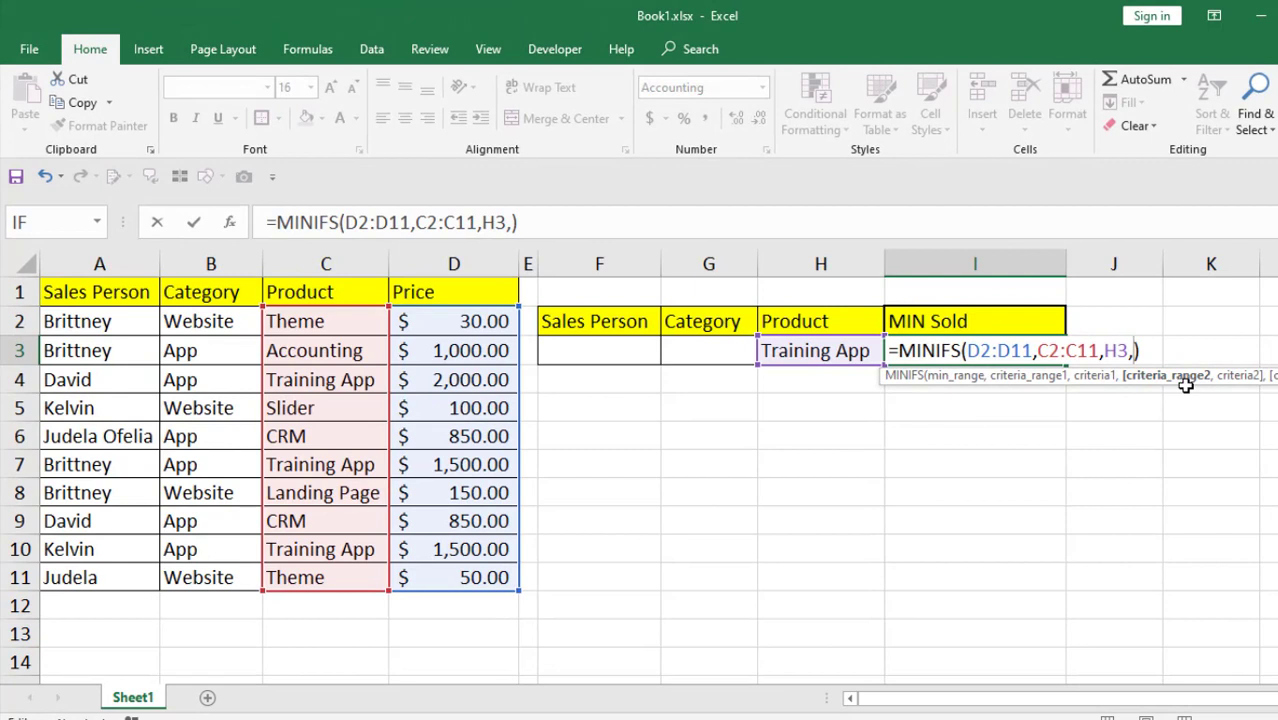
pyautogui.moveTo(214, 322); pyautogui.dragTo(207, 566)
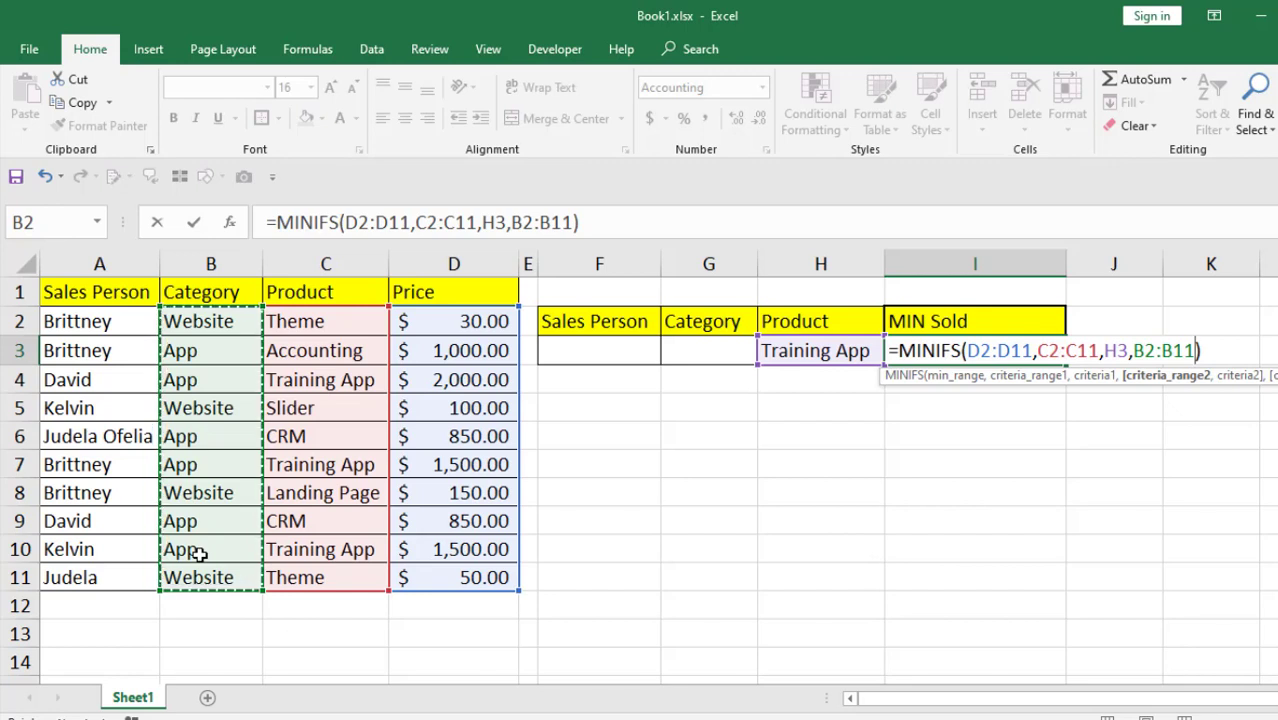
pyautogui.write(',')
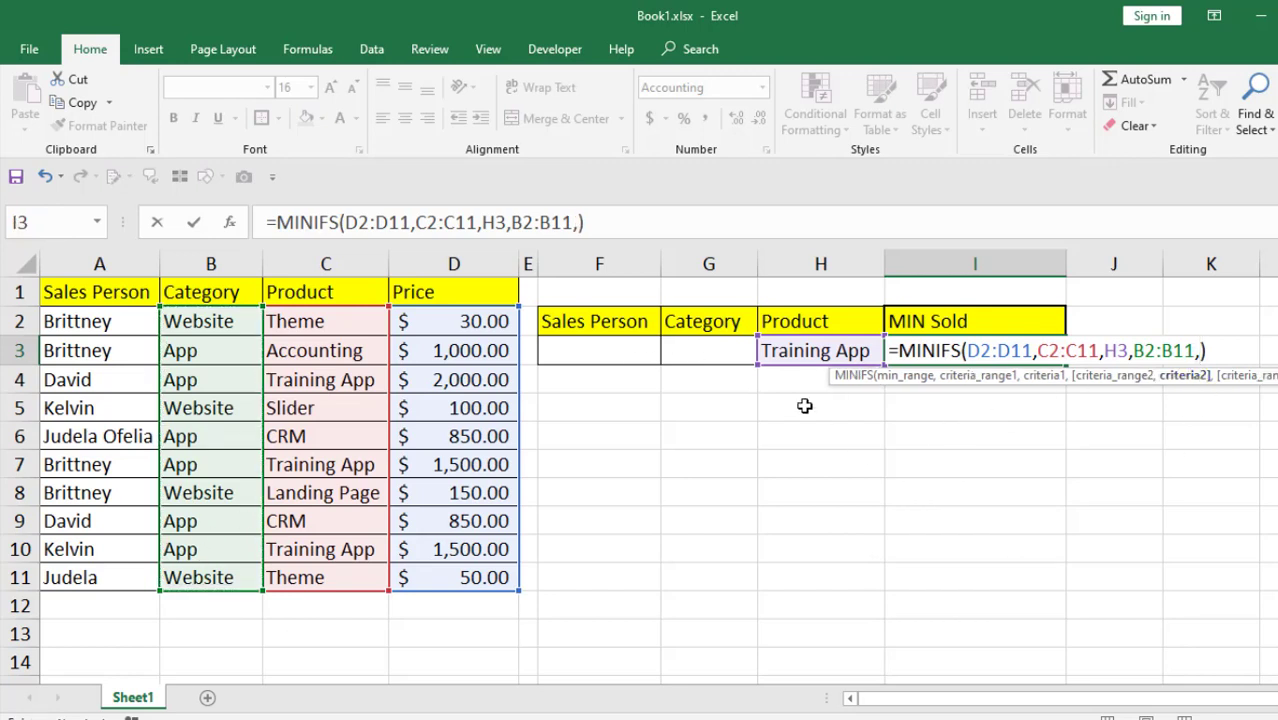
pyautogui.click(713, 354)
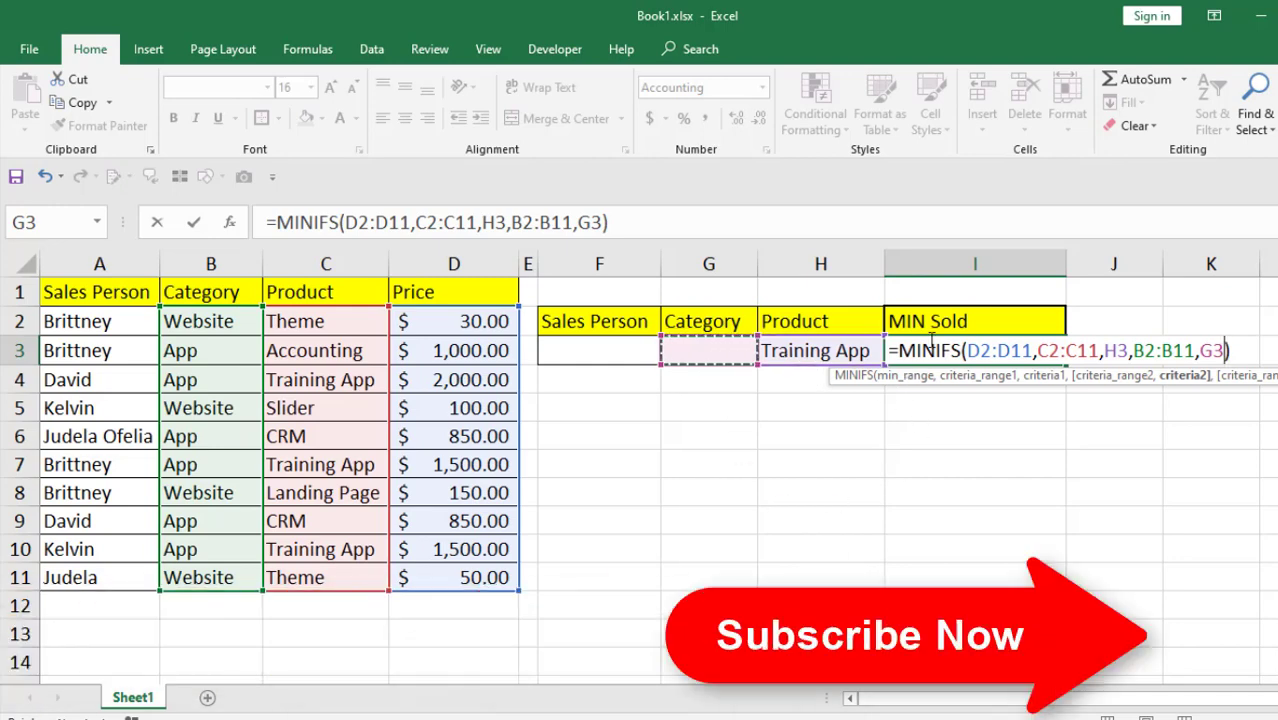
pyautogui.press('Return')
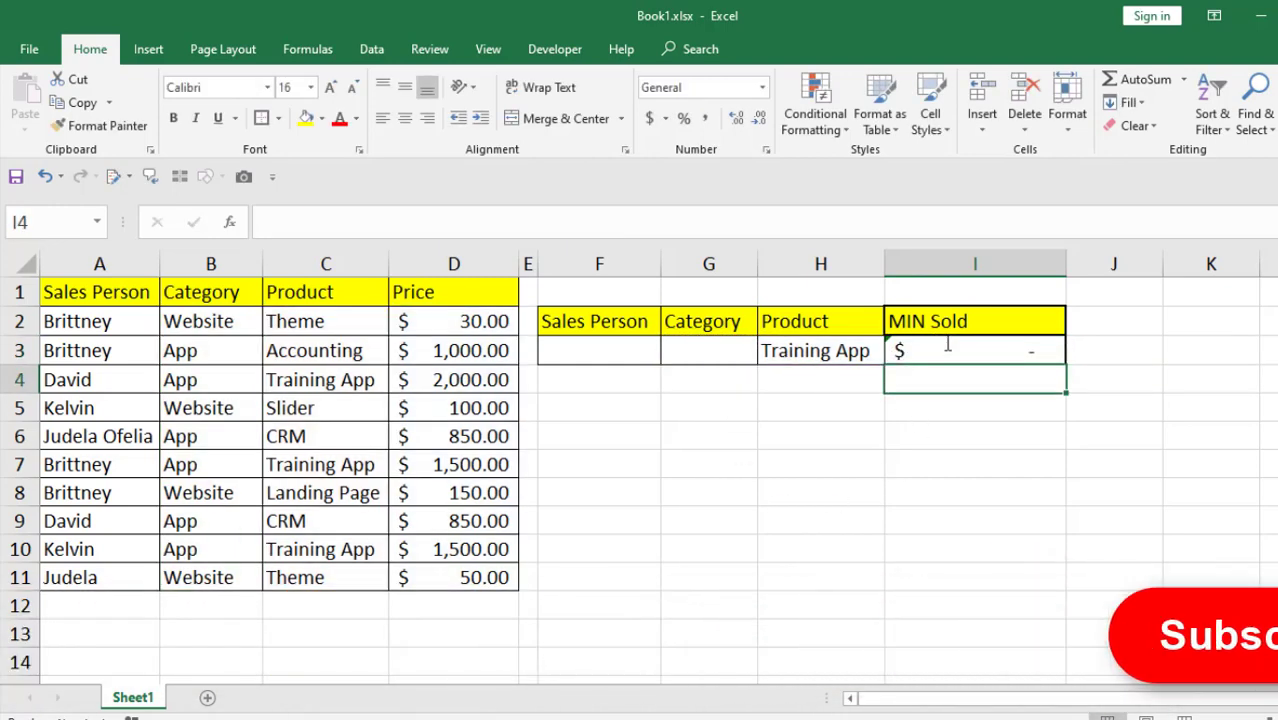
# - Copy App from B3 into the Category criterion cell G3
pyautogui.click(720, 351)
pyautogui.rightClick(189, 352)
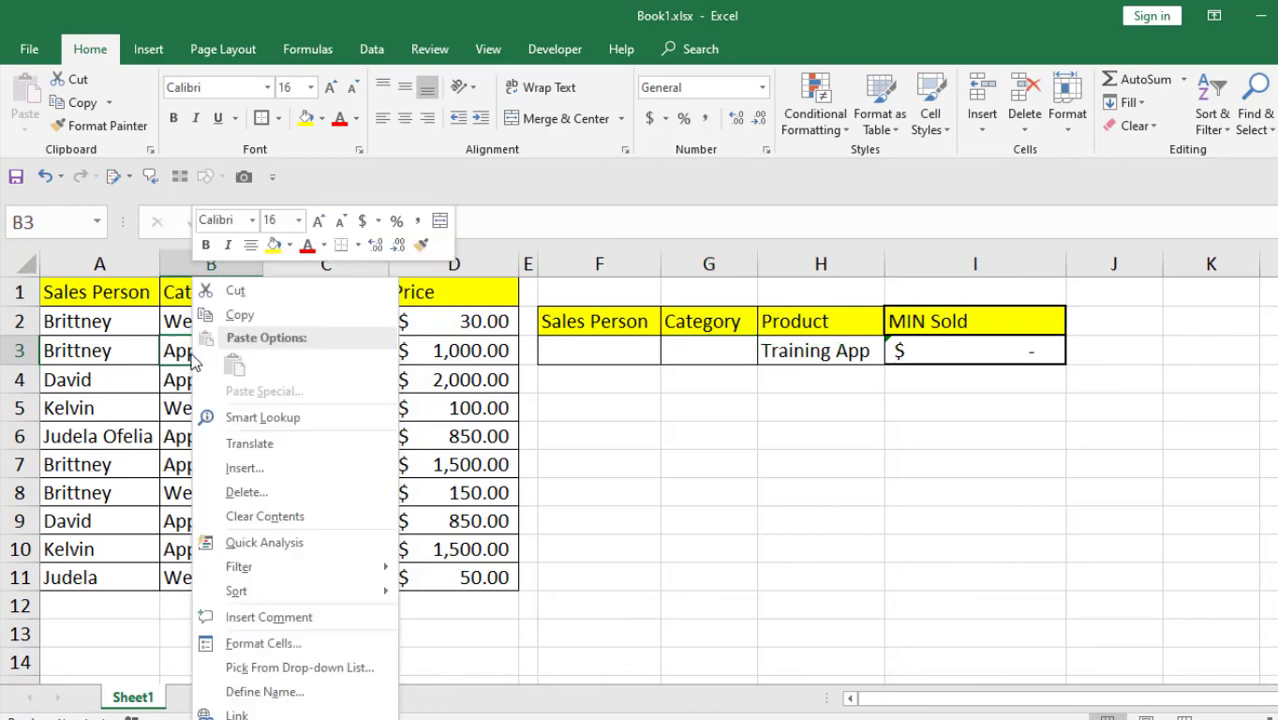
pyautogui.click(238, 310)
pyautogui.rightClick(718, 356)
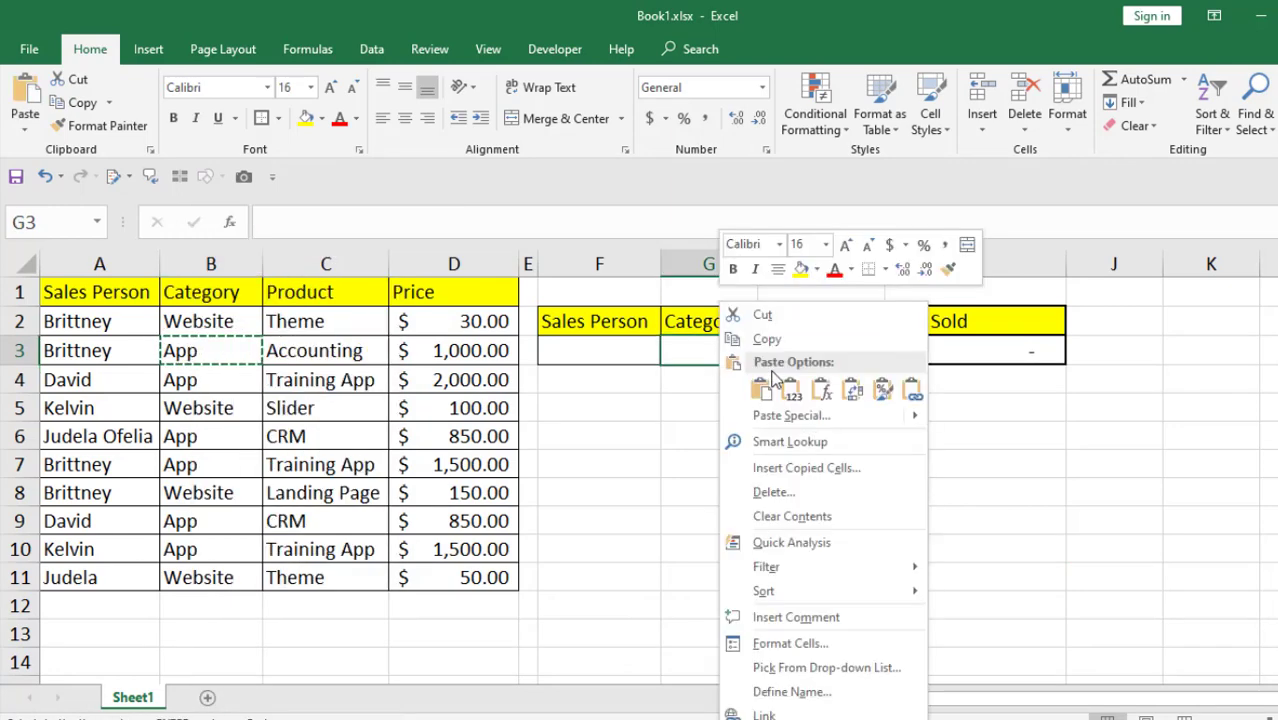
pyautogui.click(772, 382)
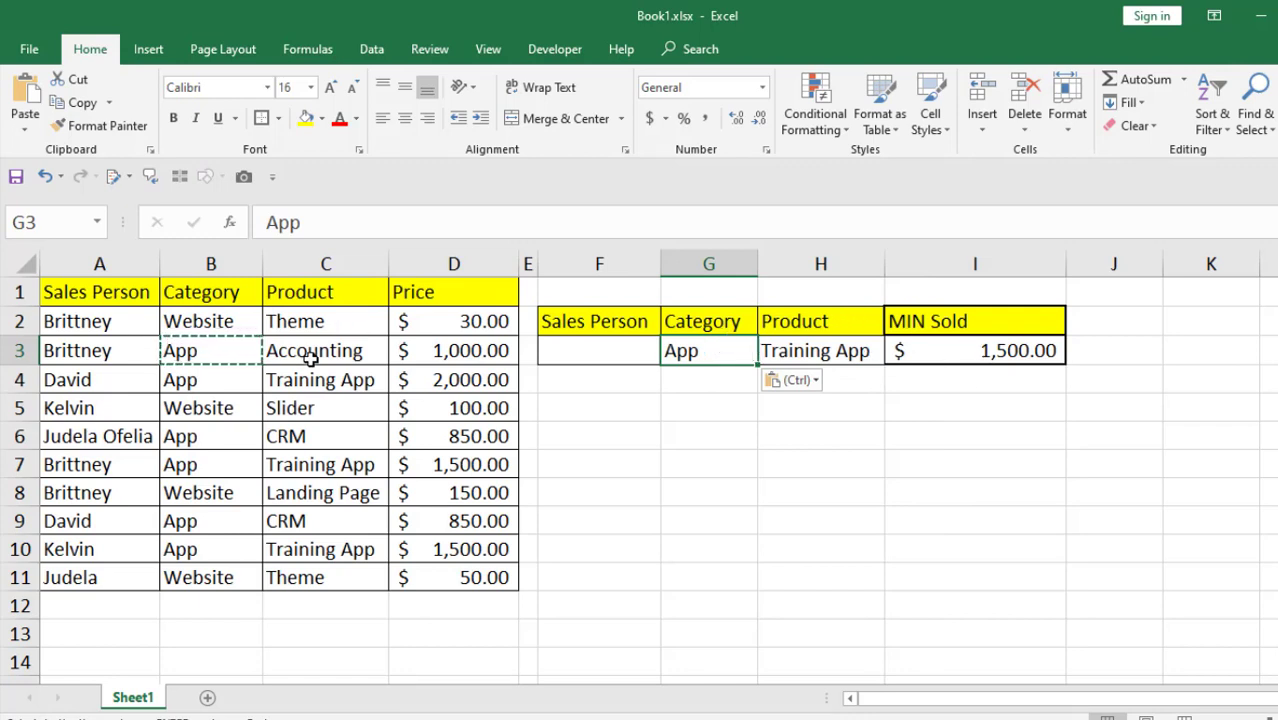
# - Copy Slider from C5 into the Product criterion cell H3
pyautogui.click(325, 408)
pyautogui.hotkey('ctrl', 'c')
pyautogui.click(848, 348)
pyautogui.hotkey('ctrl', 'v')
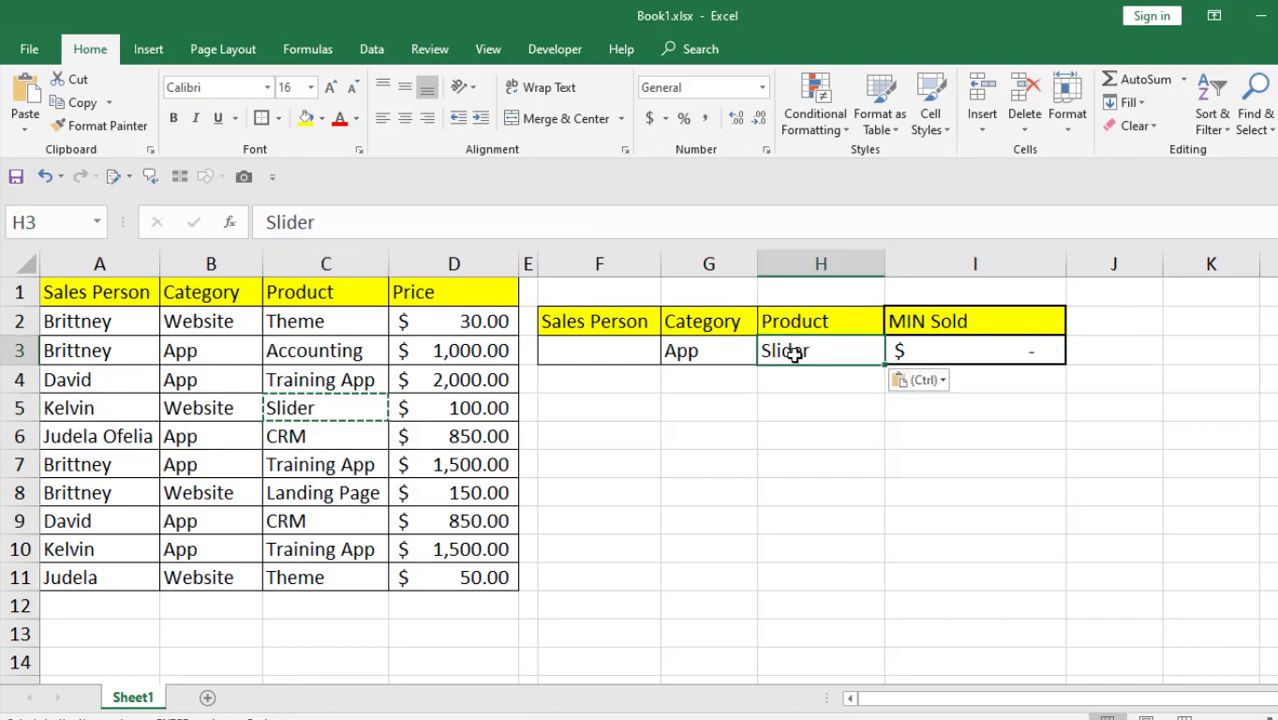
# - Replace the Category criterion in G3 with Website from B2
pyautogui.click(719, 353)
pyautogui.rightClick(230, 320)
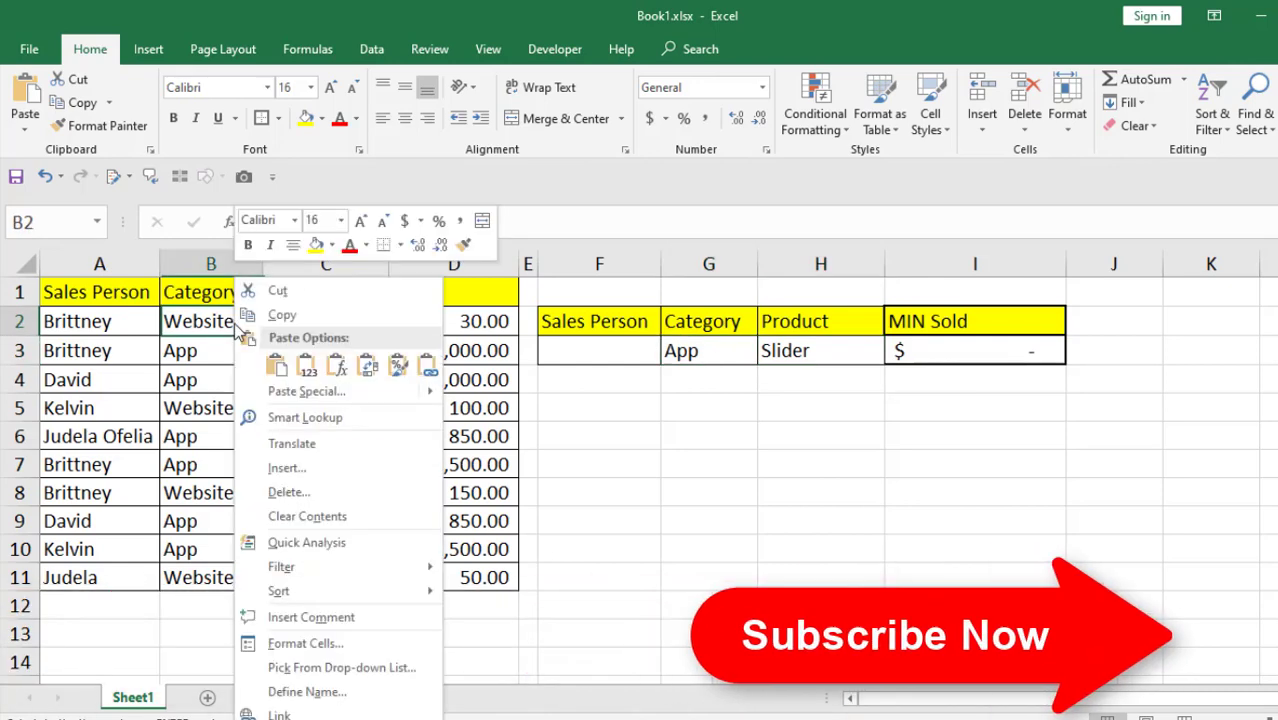
pyautogui.click(290, 314)
pyautogui.click(709, 350)
pyautogui.hotkey('ctrl', 'v')
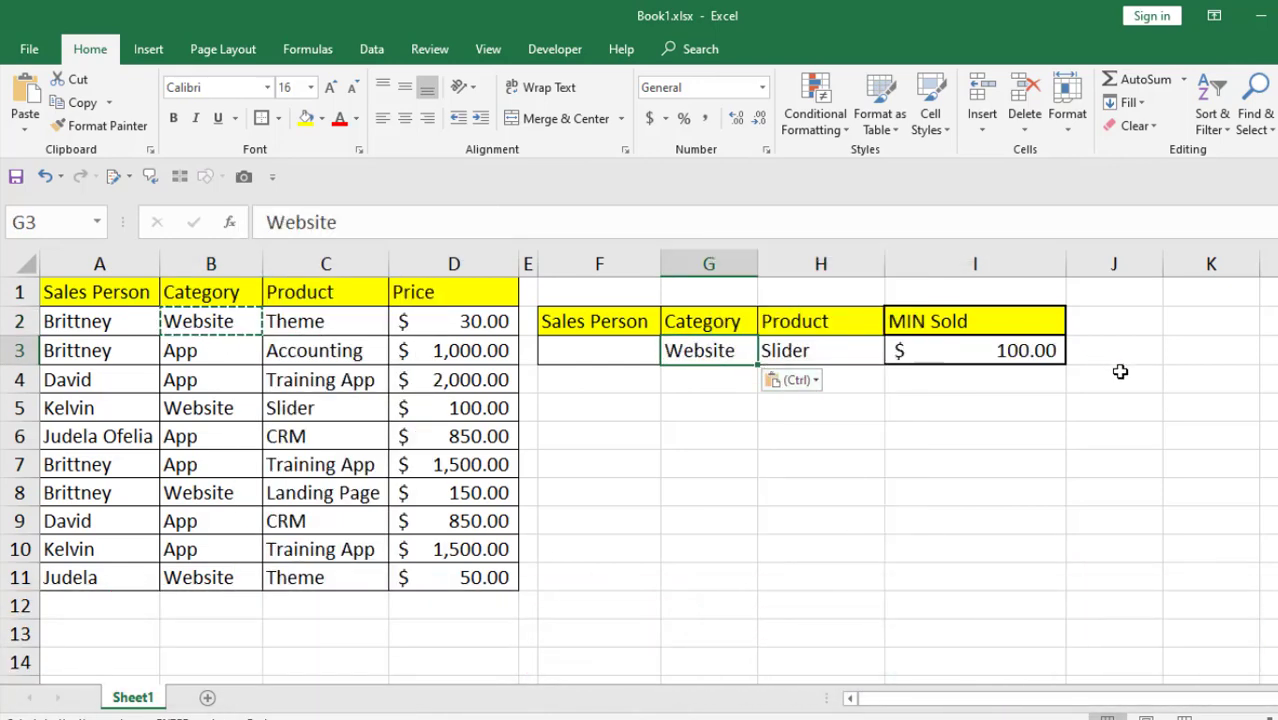
# - Verify MIN Sold in I3 shows $100.00 for Website and Slider
pyautogui.click(1021, 350)
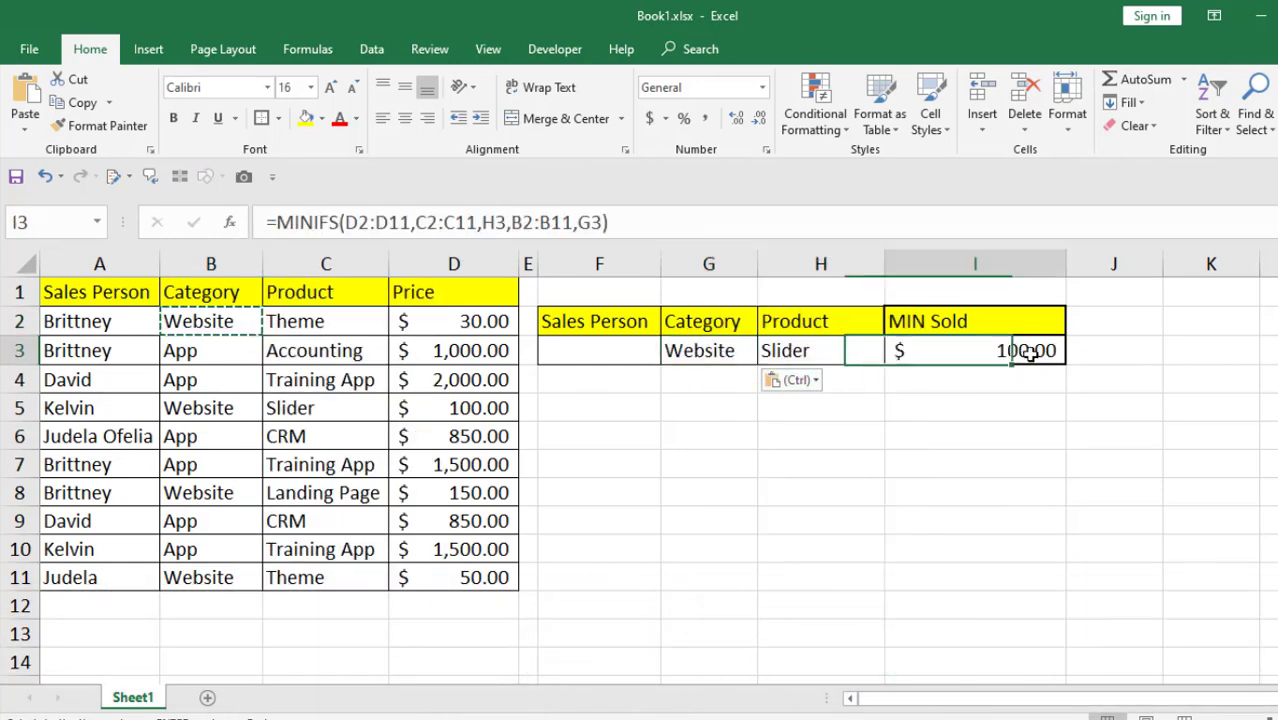
pyautogui.click(690, 353)
pyautogui.click(833, 350)
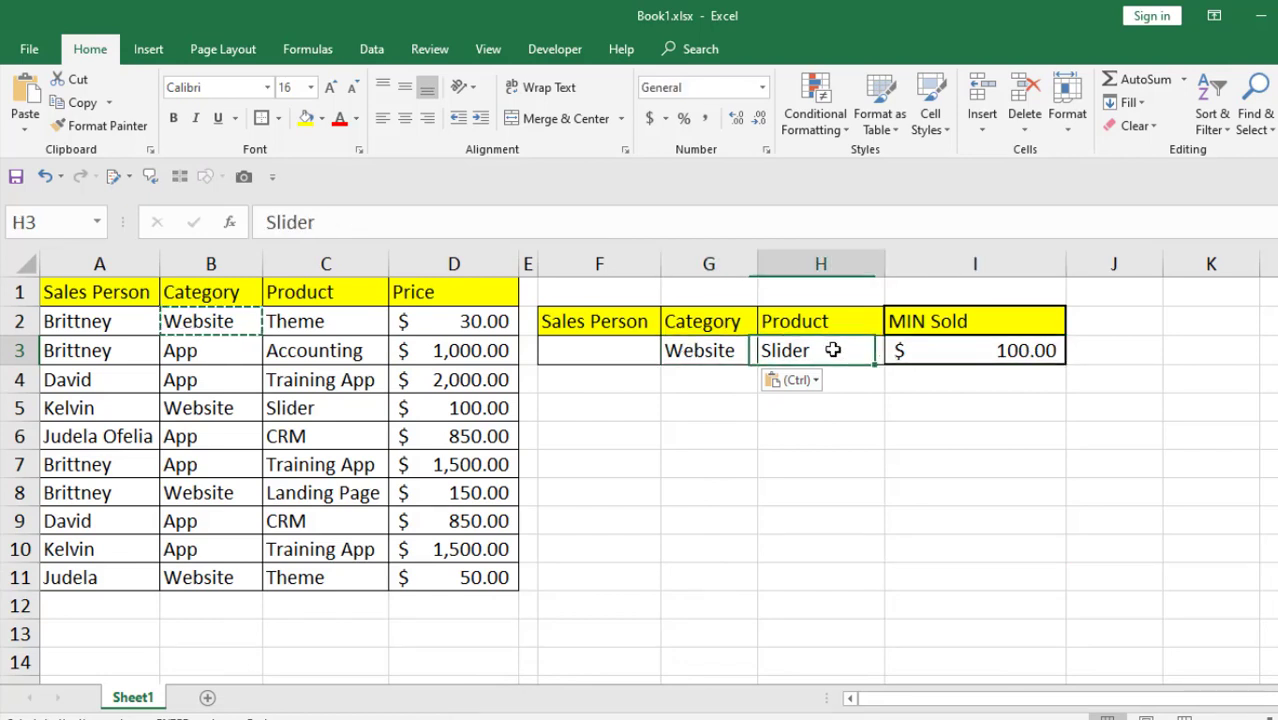
pyautogui.click(972, 366)
# - Append Sales Person range A2:A11 matched against F3 to the MINIFS formula in I3
pyautogui.doubleClick(969, 350)
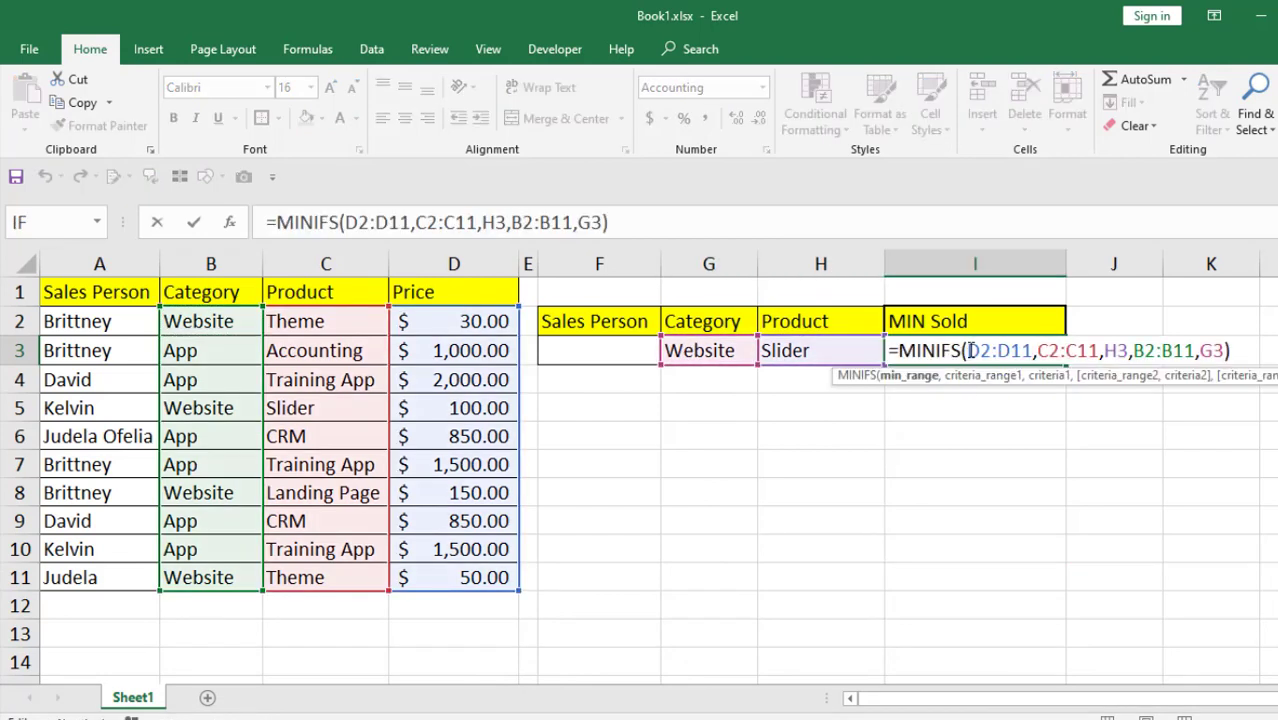
pyautogui.click(1221, 350)
pyautogui.write(',')
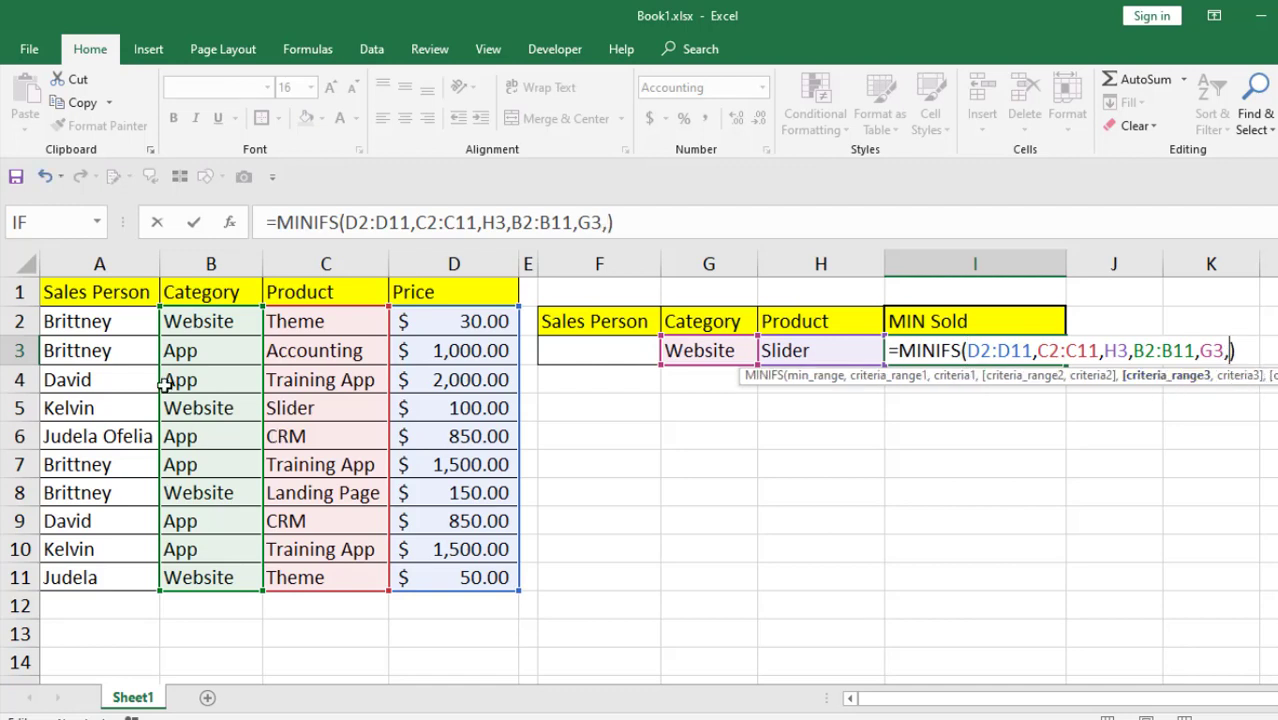
pyautogui.moveTo(117, 322); pyautogui.dragTo(100, 568)
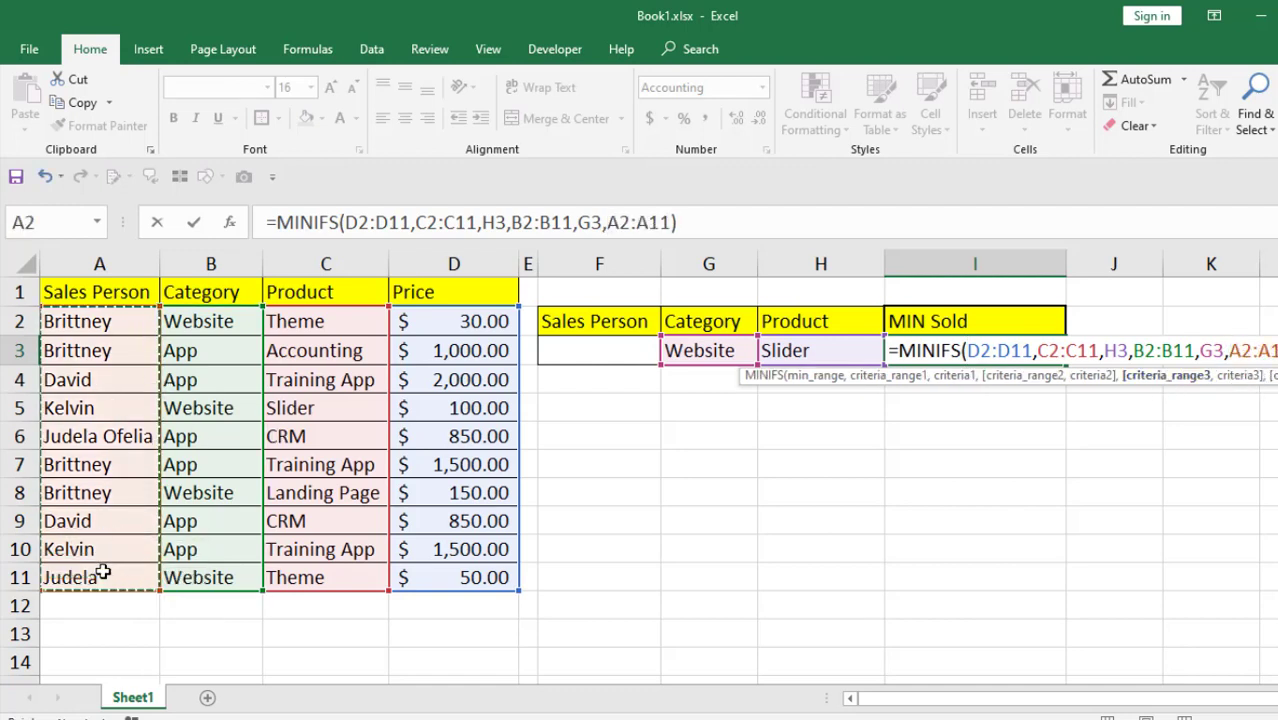
pyautogui.write(',')
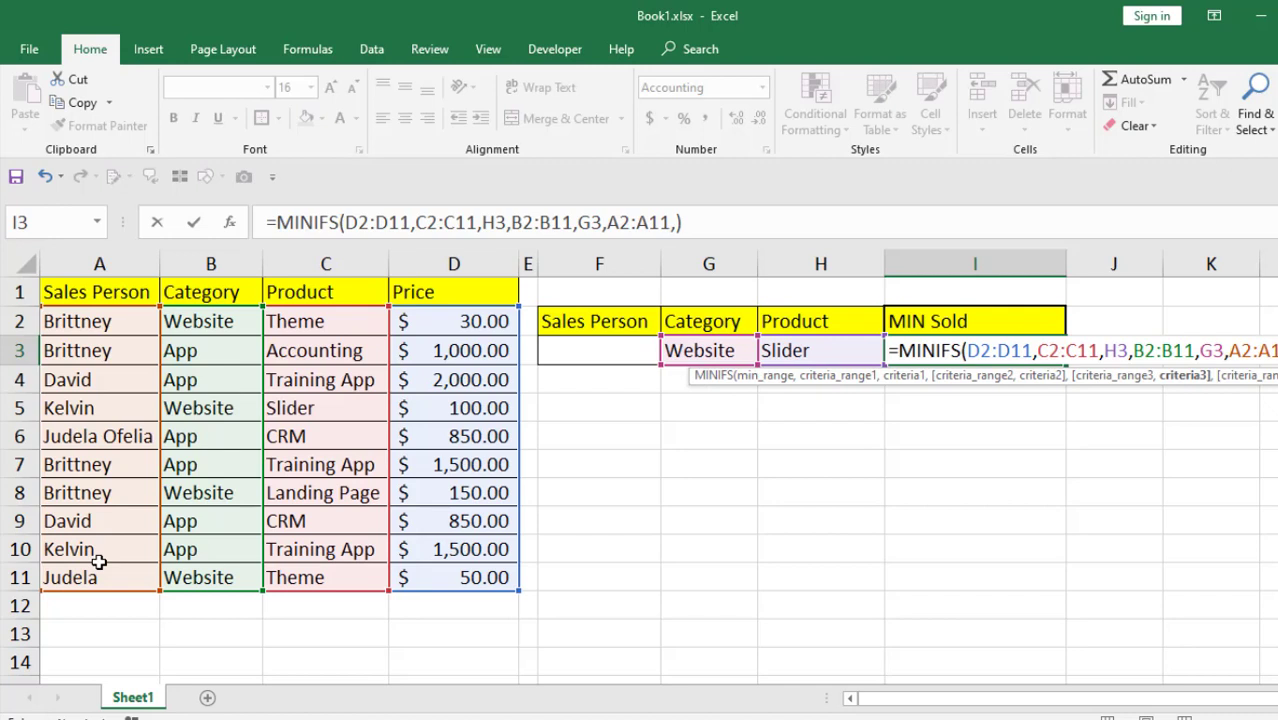
pyautogui.click(615, 350)
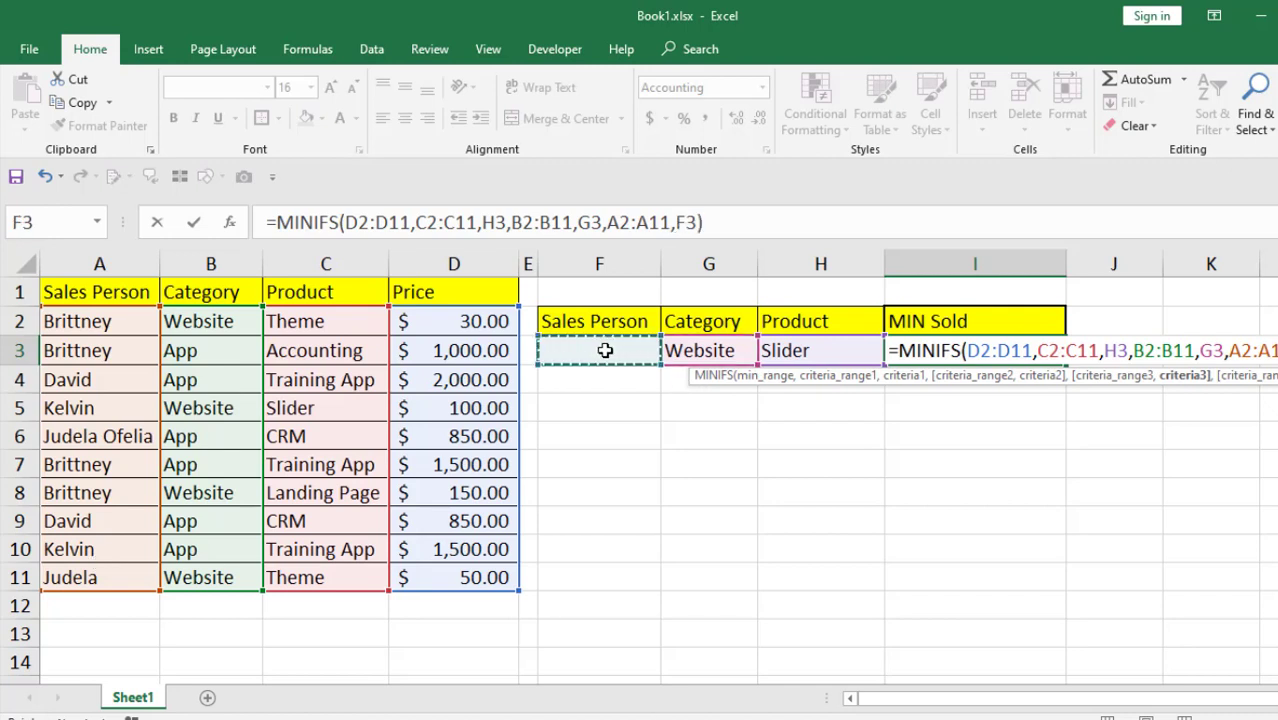
pyautogui.press('Return')
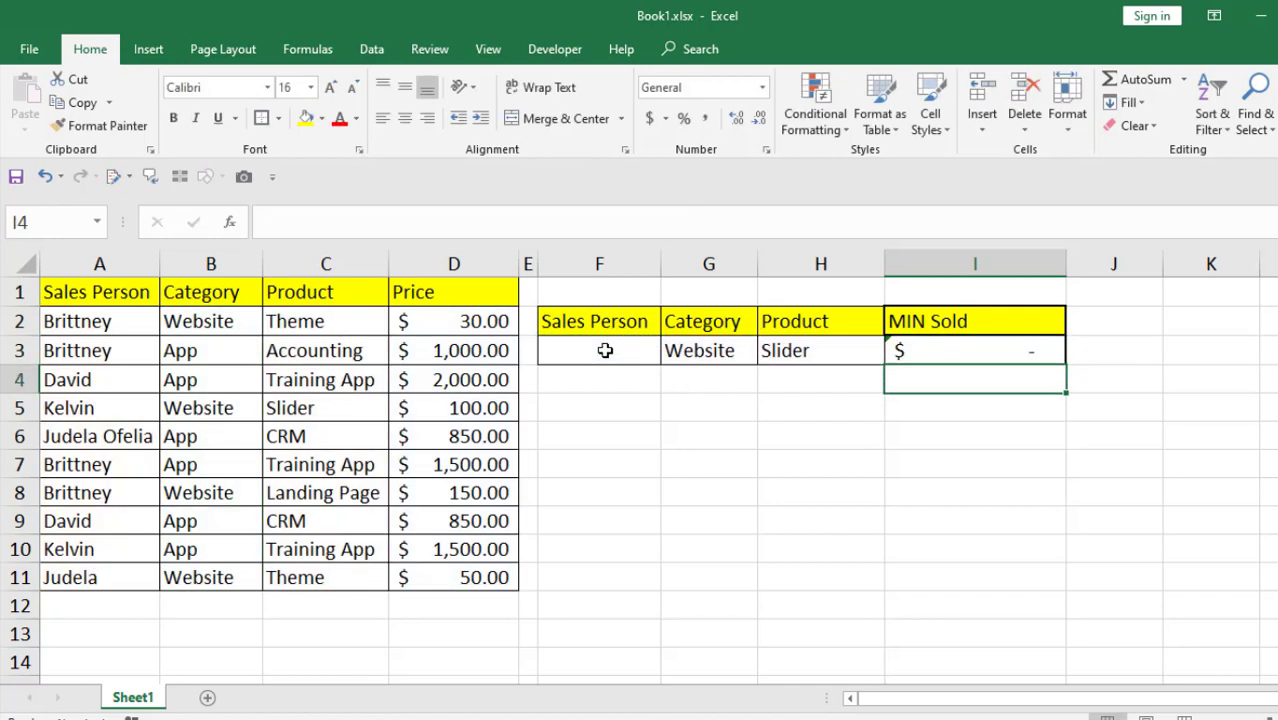
# - Copy the sales person's name from A5 into F3 and confirm MIN Sold shows $100.00
pyautogui.rightClick(93, 412)
pyautogui.click(178, 316)
pyautogui.click(600, 350)
pyautogui.hotkey('ctrl', 'v')
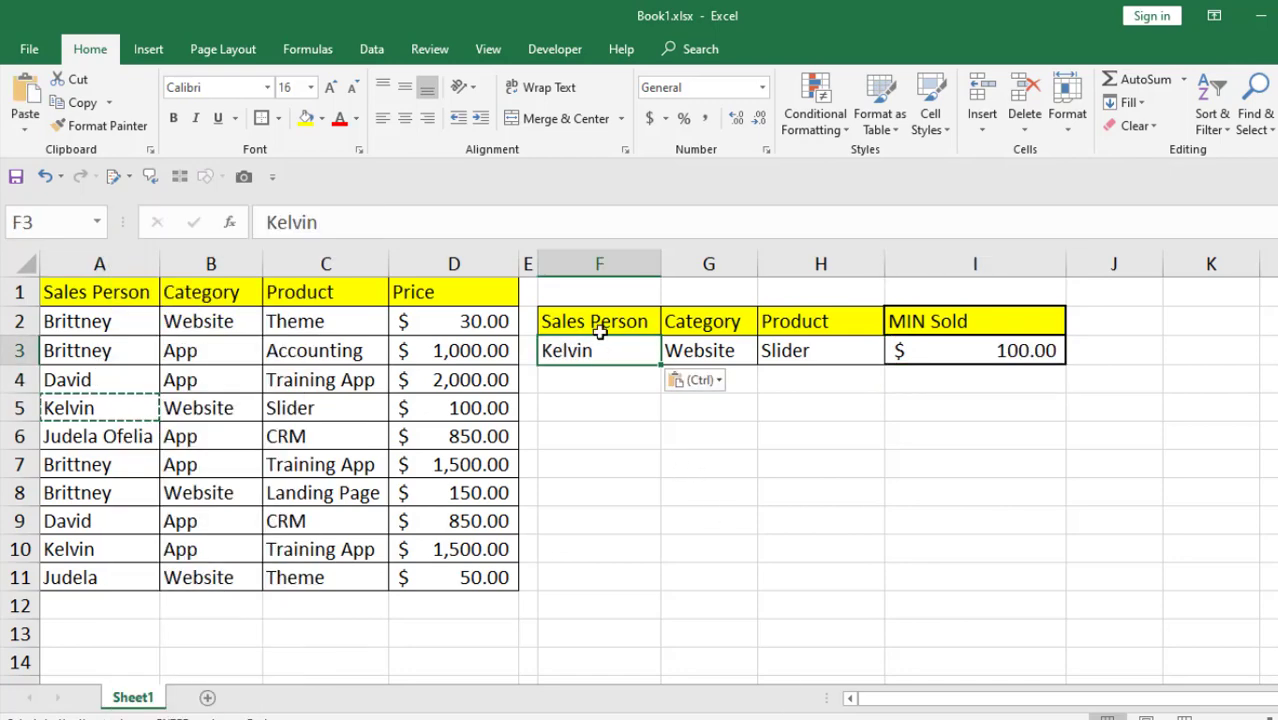
pyautogui.click(765, 351)
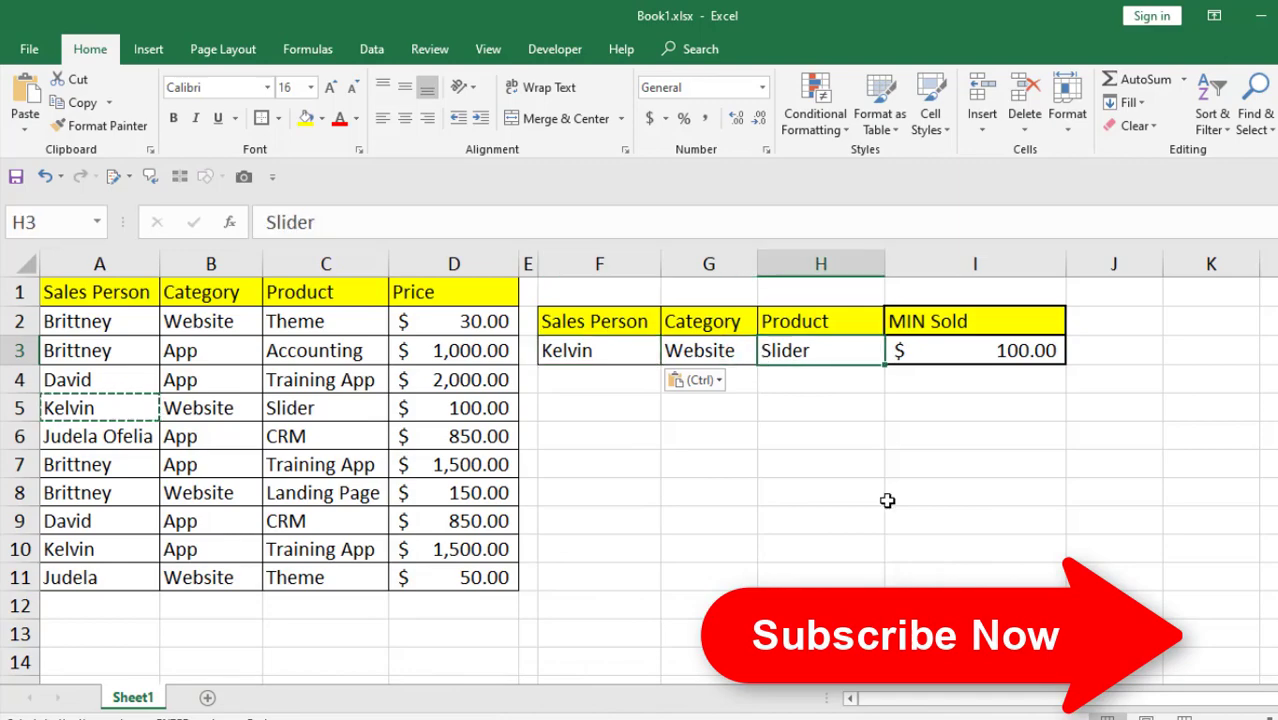
pyautogui.click(980, 351)
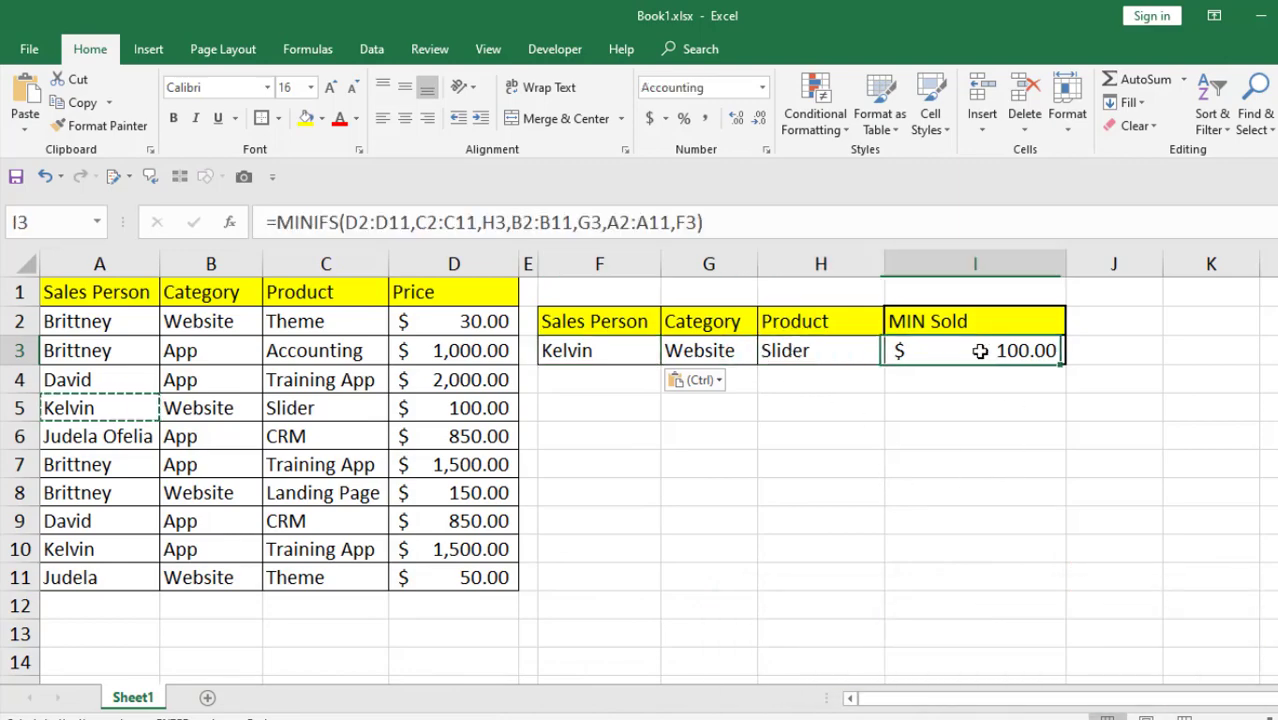